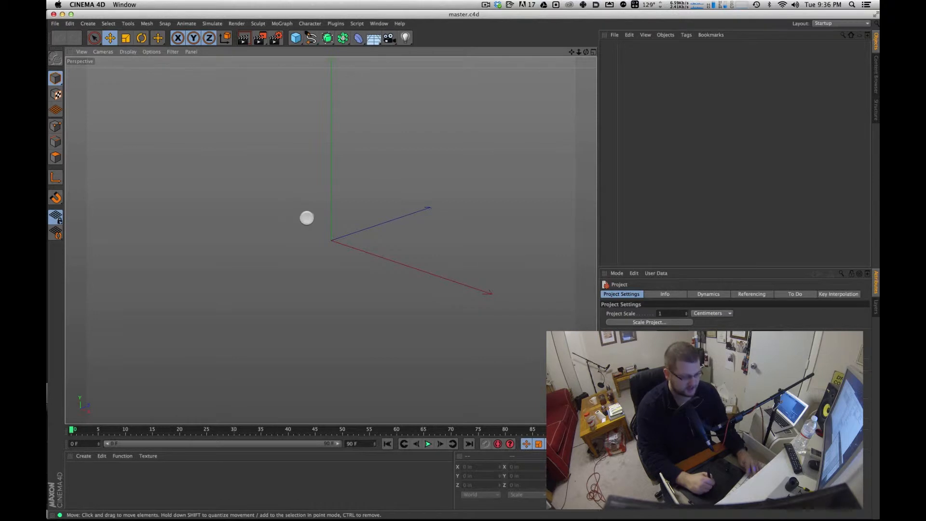
Load the saved HDTV 1080 29.97 render preset for the project and close the render settings.
{"action": "left_click", "coordinate": [159, 330]}
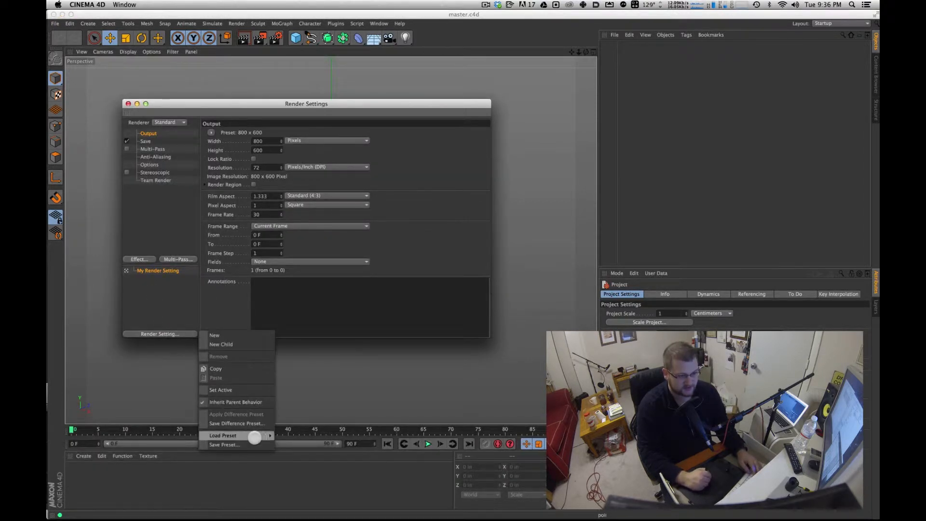
{"action": "left_click", "coordinate": [286, 437]}
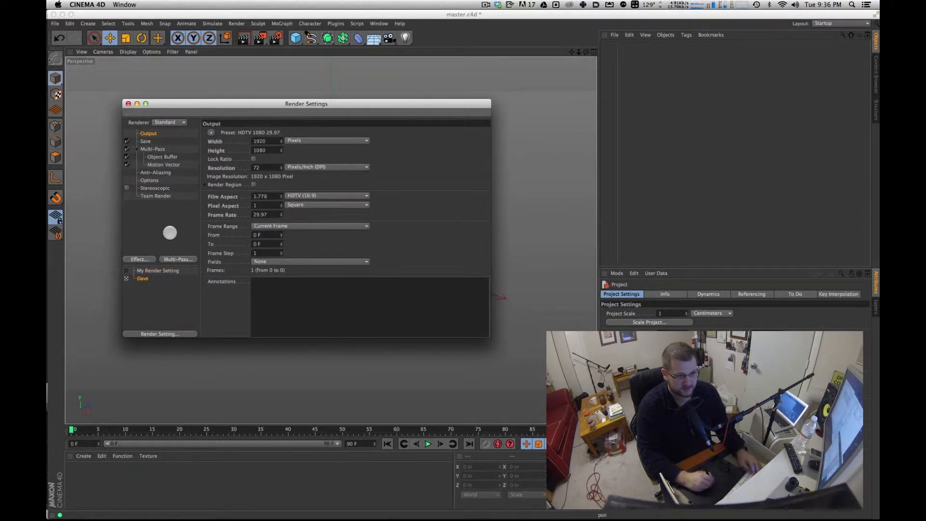
{"action": "key", "text": "super+w"}
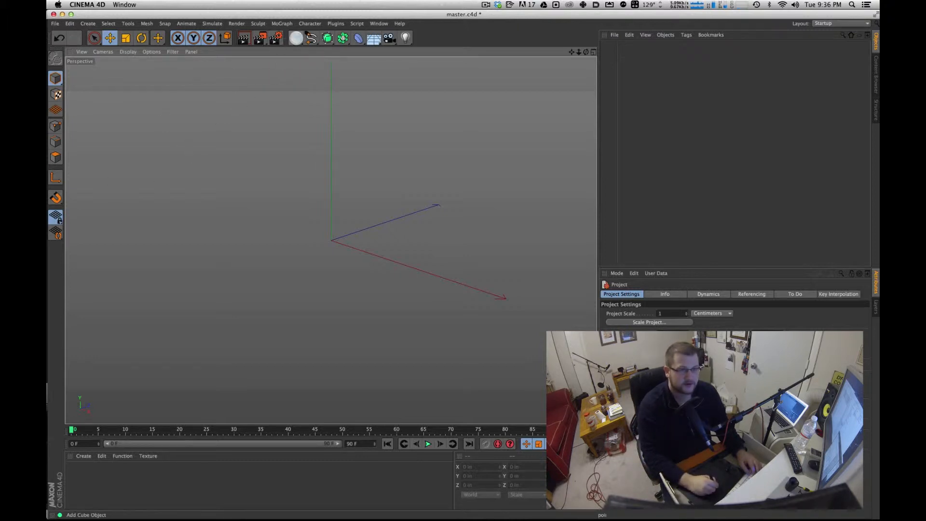
Add a cube and reshape it into a thin upright back panel about 3.07 in thick and 174.9 in wide.
{"action": "left_click_drag", "start_coordinate": [294, 38], "coordinate": [320, 52]}
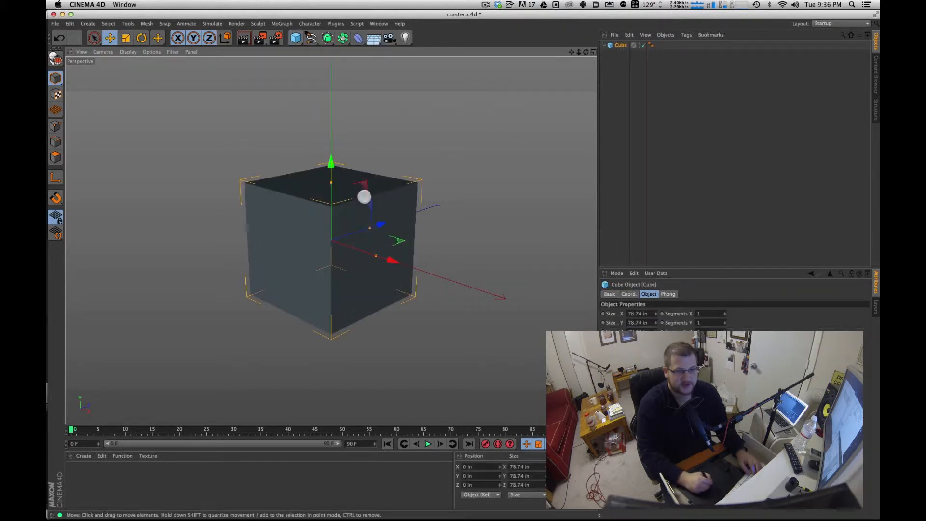
{"action": "left_click_drag", "start_coordinate": [375, 252], "coordinate": [334, 196]}
{"action": "key", "text": "r"}
{"action": "key", "text": "t"}
{"action": "left_click_drag", "start_coordinate": [335, 240], "coordinate": [332, 241]}
{"action": "left_click_drag", "start_coordinate": [342, 206], "coordinate": [363, 162], "text": "alt"}
{"action": "left_click_drag", "start_coordinate": [317, 232], "coordinate": [317, 199], "text": "alt"}
Duplicate the panel rotated 90° as a horizontal shelf and narrow it to about 43.4 in deep on the panel's front side.
{"action": "key", "text": "r"}
{"action": "left_click_drag", "start_coordinate": [399, 234], "coordinate": [405, 204], "text": "alt"}
{"action": "key", "text": "e"}
{"action": "left_click", "coordinate": [527, 199]}
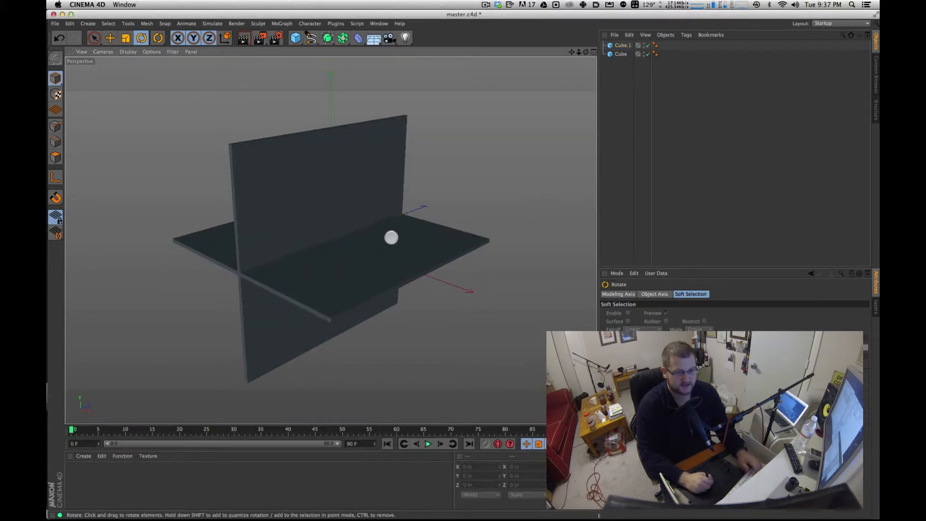
{"action": "key", "text": "e"}
{"action": "mouse_move", "coordinate": [283, 223]}
{"action": "left_mouse_down"}
{"action": "mouse_move", "coordinate": [339, 248]}
{"action": "mouse_move", "coordinate": [300, 222]}
{"action": "left_mouse_up"}
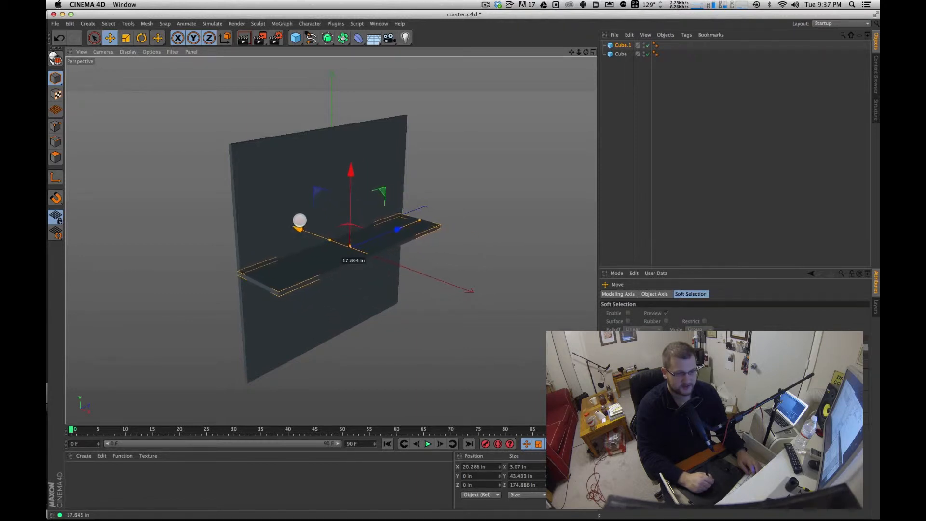
Copy the shelf twice above and twice below itself, spaced evenly along the back panel.
{"action": "left_click_drag", "start_coordinate": [354, 171], "coordinate": [352, 87]}
{"action": "key", "text": "super+z"}
{"action": "left_click", "coordinate": [341, 254]}
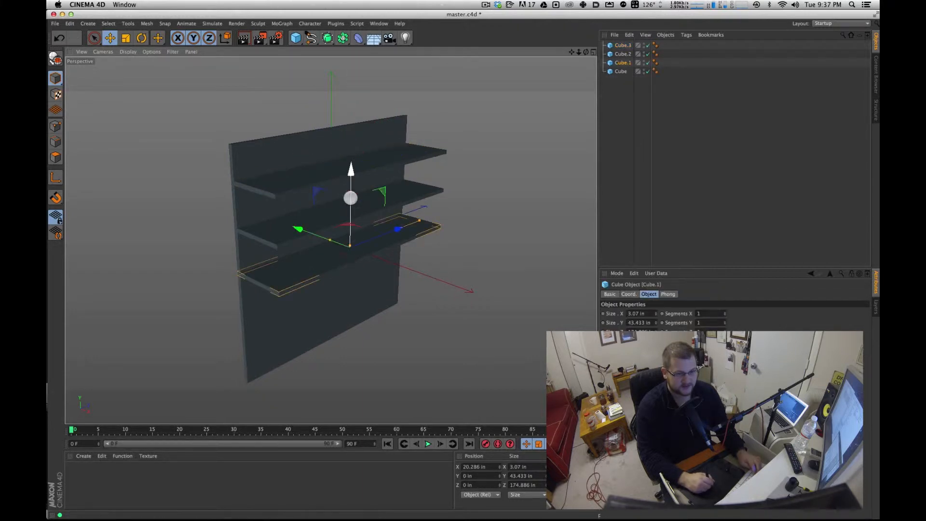
{"action": "left_click_drag", "start_coordinate": [351, 168], "coordinate": [347, 247], "text": "ctrl"}
{"action": "key", "text": "super+z"}
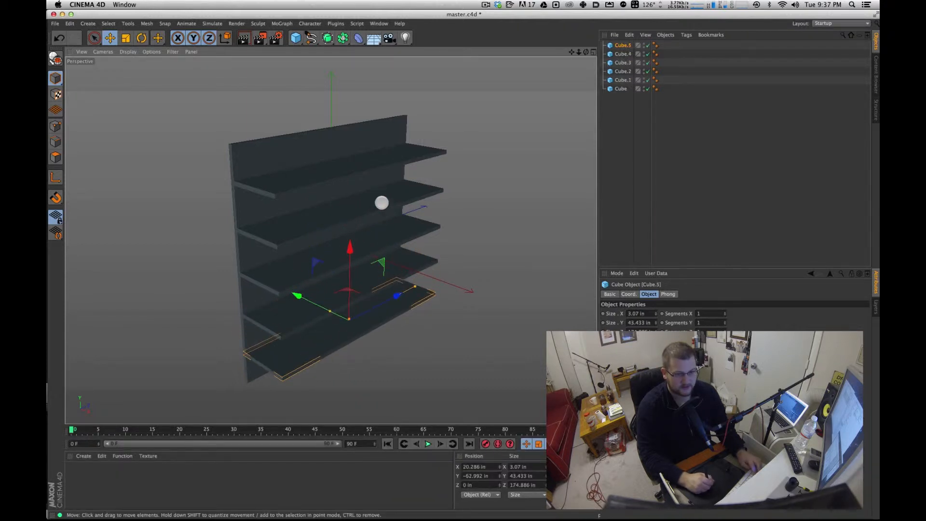
Move all five shelves up together by about 22 in so the highest one meets the panel's upper edge.
{"action": "left_click", "coordinate": [622, 79], "text": "shift"}
{"action": "left_click_drag", "start_coordinate": [349, 157], "coordinate": [354, 138]}
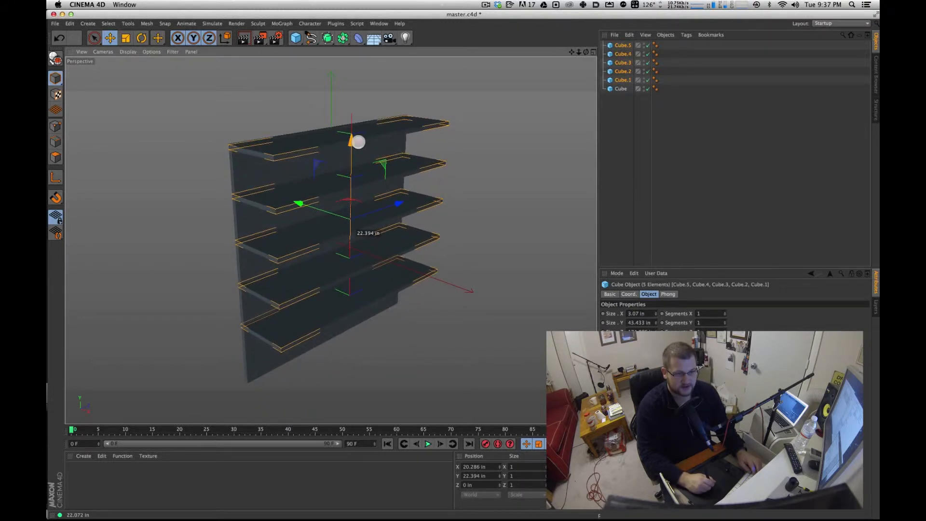
{"action": "left_click", "coordinate": [640, 145]}
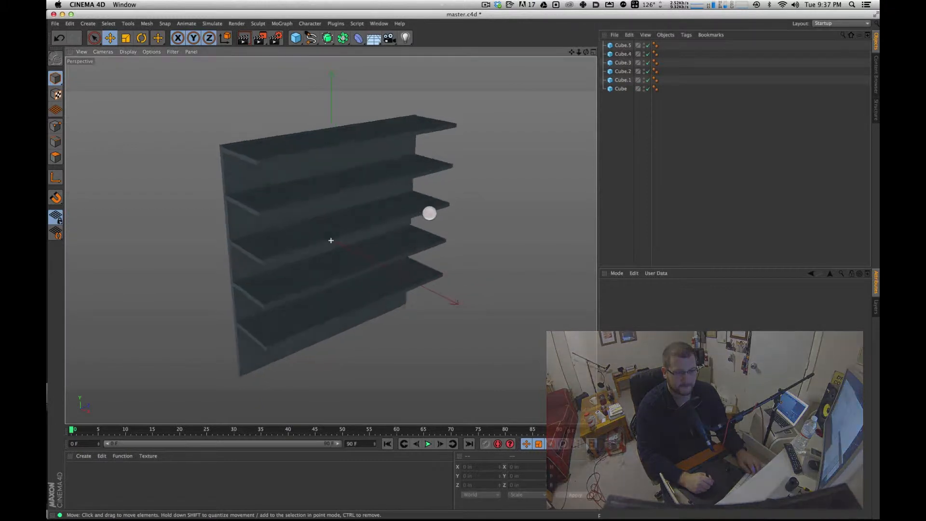
Copy the lowest shelf down to the panel's base at about Y -85 in and save the project.
{"action": "left_click", "coordinate": [333, 306]}
{"action": "left_click_drag", "start_coordinate": [351, 220], "coordinate": [350, 273], "text": "ctrl"}
{"action": "left_click_drag", "start_coordinate": [523, 178], "coordinate": [532, 201], "text": "alt"}
{"action": "left_click_drag", "start_coordinate": [434, 183], "coordinate": [426, 258], "text": "alt"}
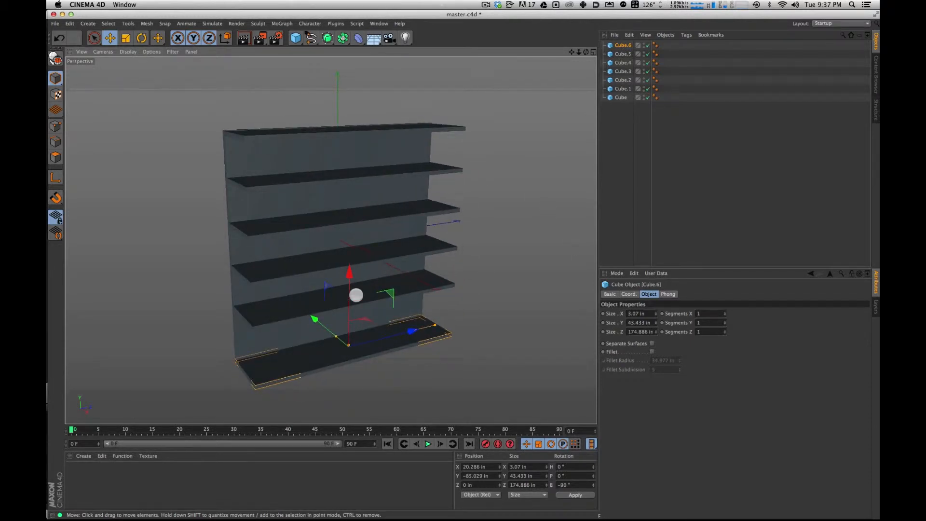
{"action": "key", "text": "super+s"}
{"action": "left_click_drag", "start_coordinate": [368, 275], "coordinate": [416, 228], "text": "alt"}
{"action": "key", "text": "2"}
{"action": "left_click_drag", "start_coordinate": [425, 186], "coordinate": [424, 217]}
{"action": "key", "text": "1"}
{"action": "left_click_drag", "start_coordinate": [358, 169], "coordinate": [366, 179]}
{"action": "left_click", "coordinate": [669, 164]}
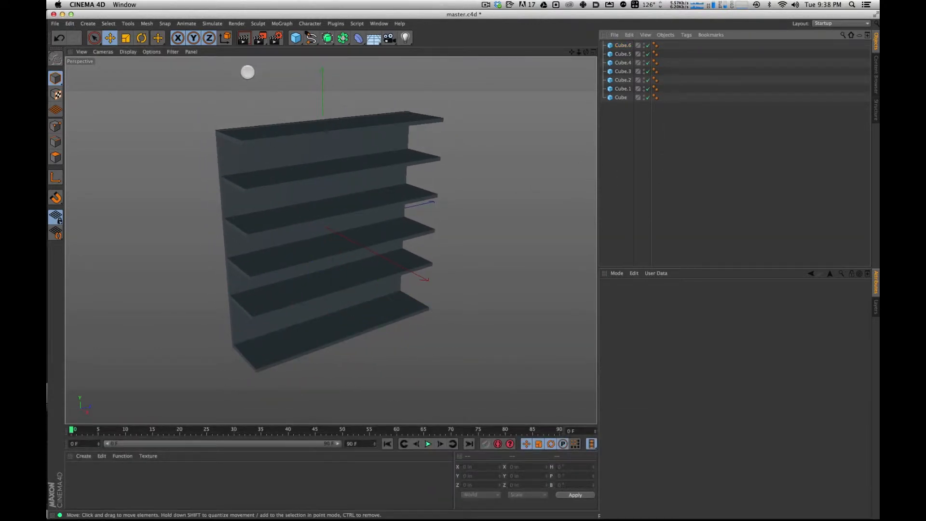
{"action": "left_click", "coordinate": [86, 24]}
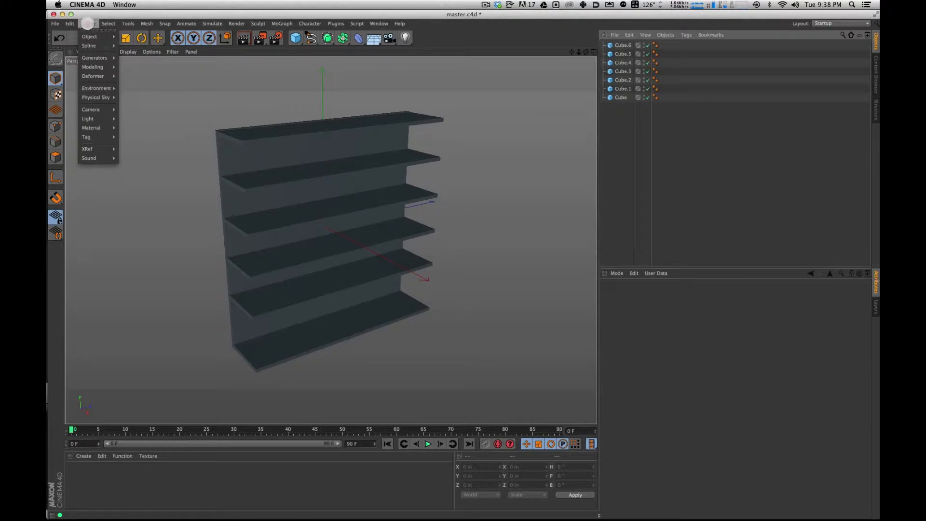
{"action": "mouse_move", "coordinate": [99, 149]}
{"action": "left_click", "coordinate": [128, 151]}
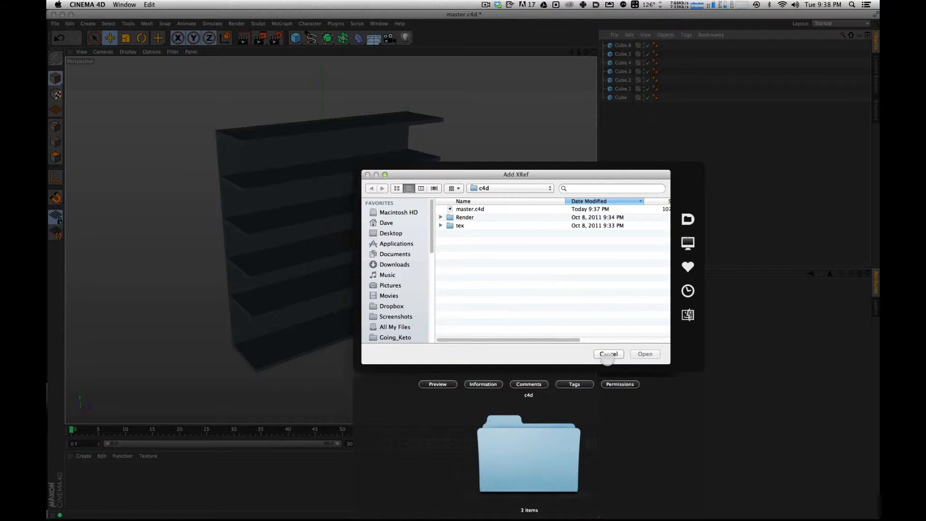
{"action": "left_click", "coordinate": [607, 354]}
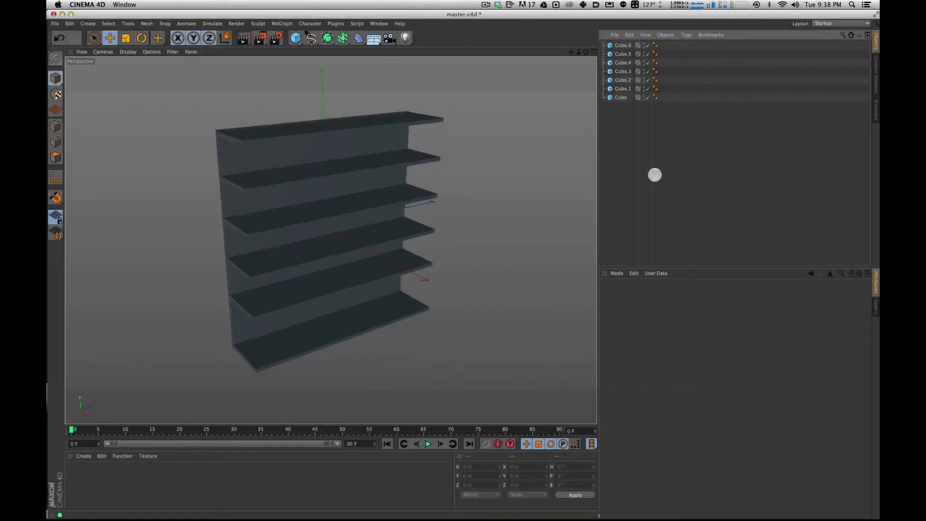
Switch to Finder and reposition the empty Shelf folder window beside the other Finder window.
{"action": "mouse_move", "coordinate": [117, 511]}
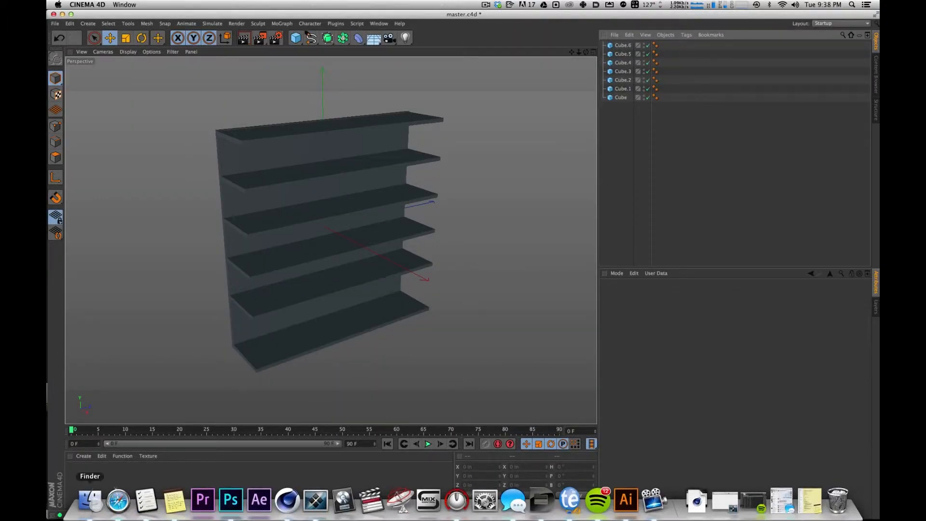
{"action": "left_click", "coordinate": [89, 503]}
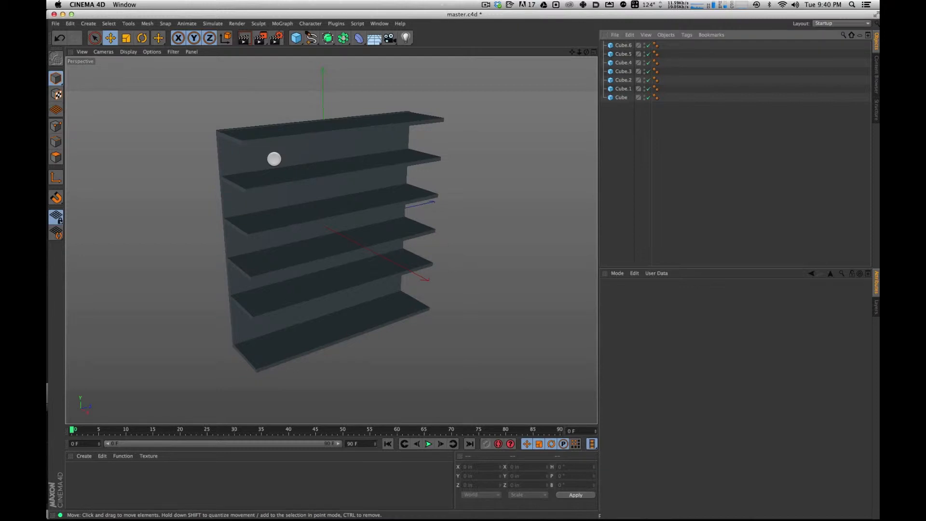
{"action": "key", "text": "super+Tab"}
{"action": "key", "text": "super+Tab"}
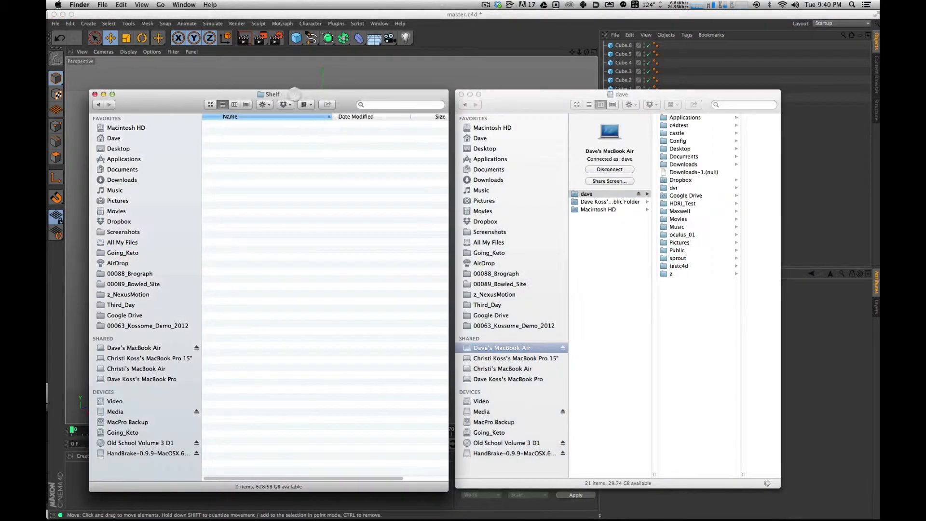
{"action": "left_click_drag", "start_coordinate": [294, 94], "coordinate": [289, 87]}
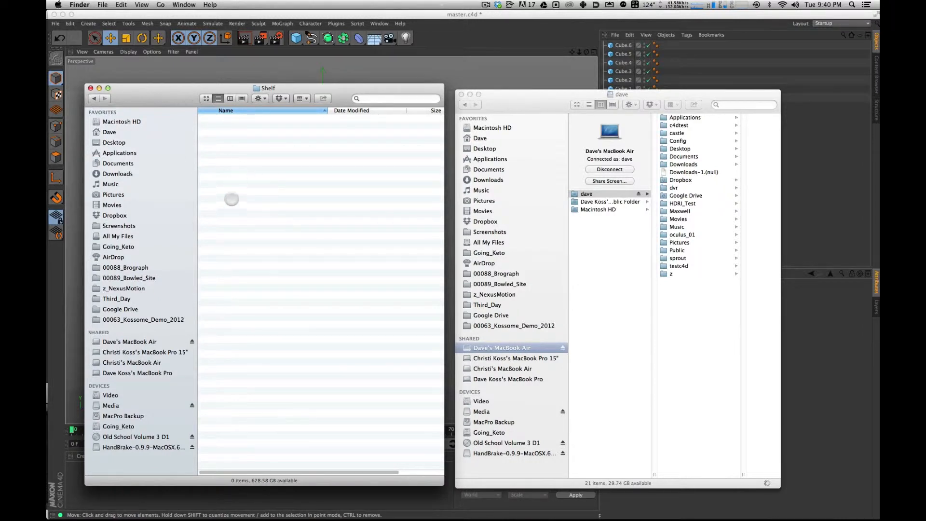
Copy the From_GFX_DPT folder from 014_Xref in 00088_Brograph into the Shelf folder and expand the copy.
{"action": "left_click", "coordinate": [515, 297]}
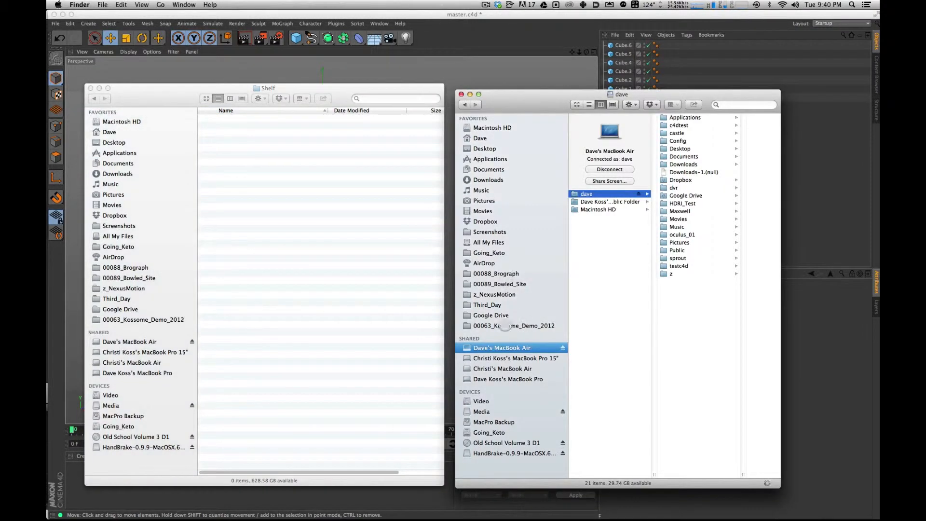
{"action": "left_click", "coordinate": [511, 284]}
{"action": "left_click", "coordinate": [528, 276]}
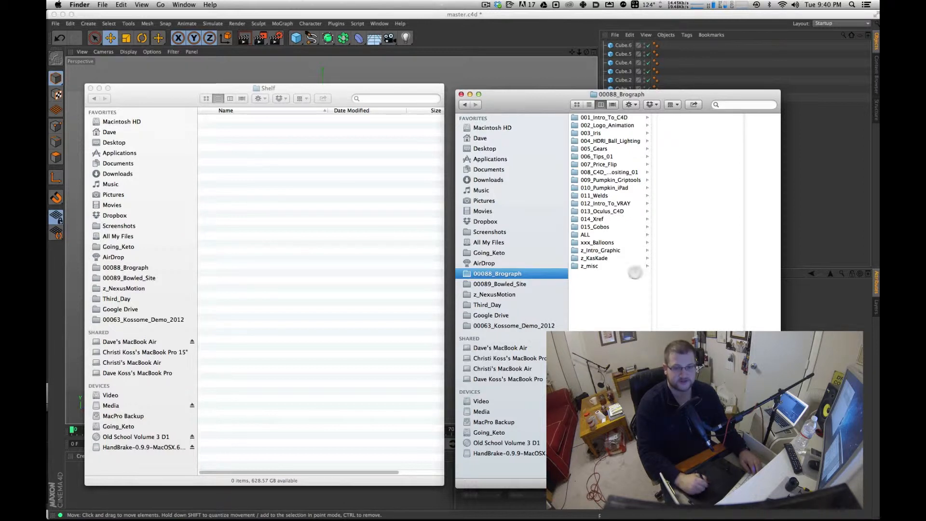
{"action": "left_click", "coordinate": [623, 227]}
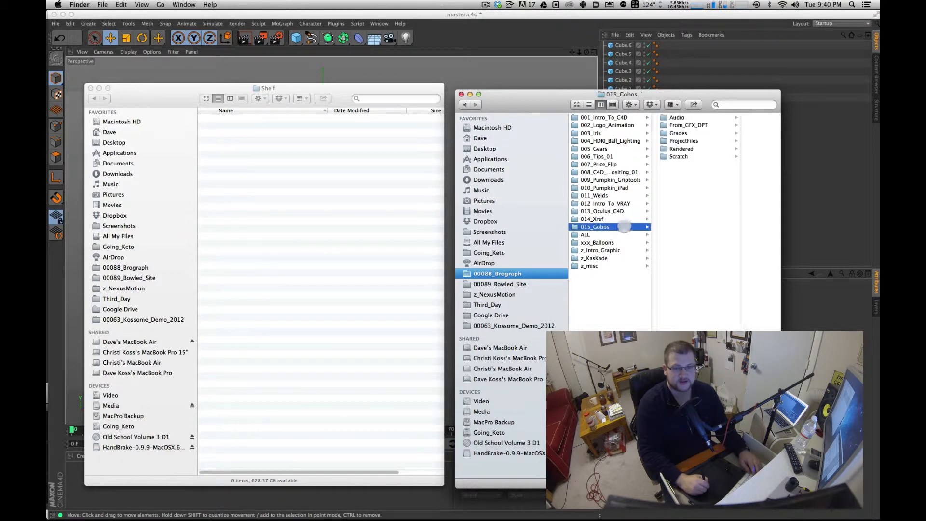
{"action": "left_click", "coordinate": [615, 219]}
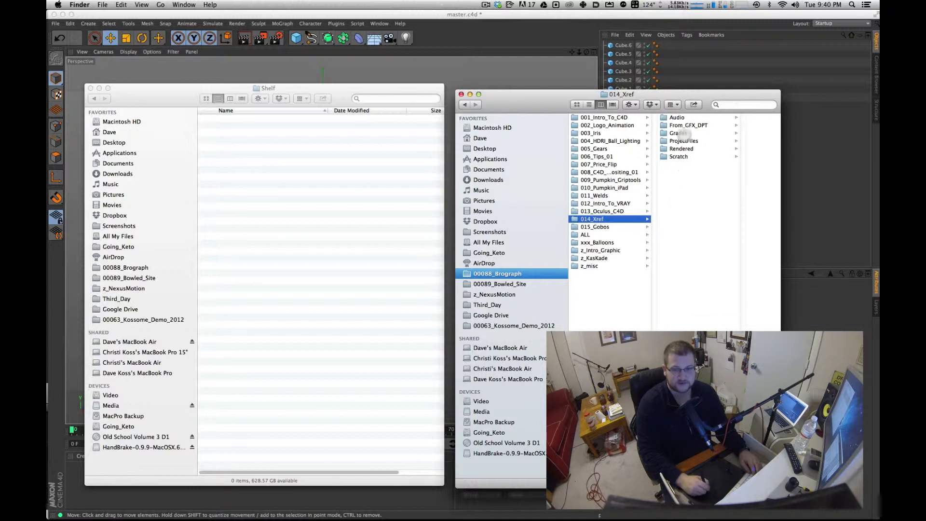
{"action": "left_click", "coordinate": [684, 126]}
{"action": "left_click_drag", "start_coordinate": [650, 126], "coordinate": [299, 186]}
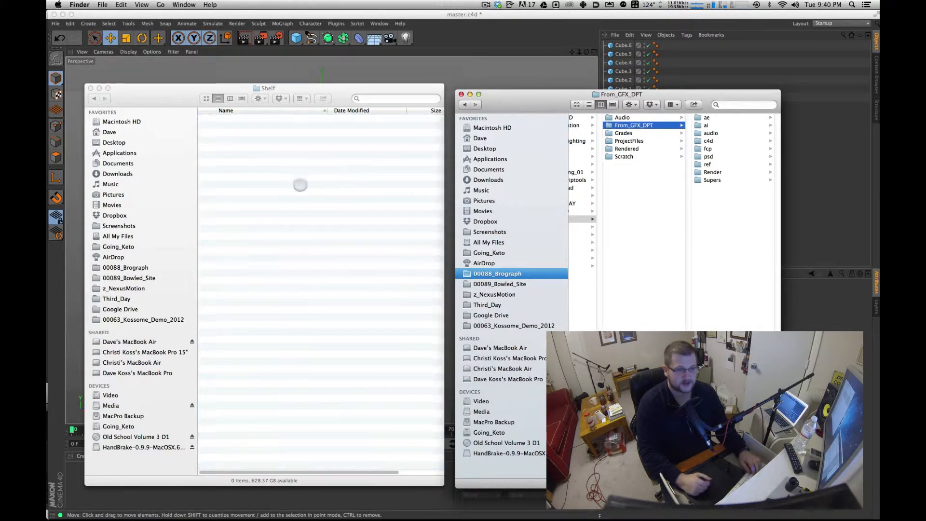
{"action": "left_click", "coordinate": [208, 136]}
{"action": "left_click", "coordinate": [203, 118]}
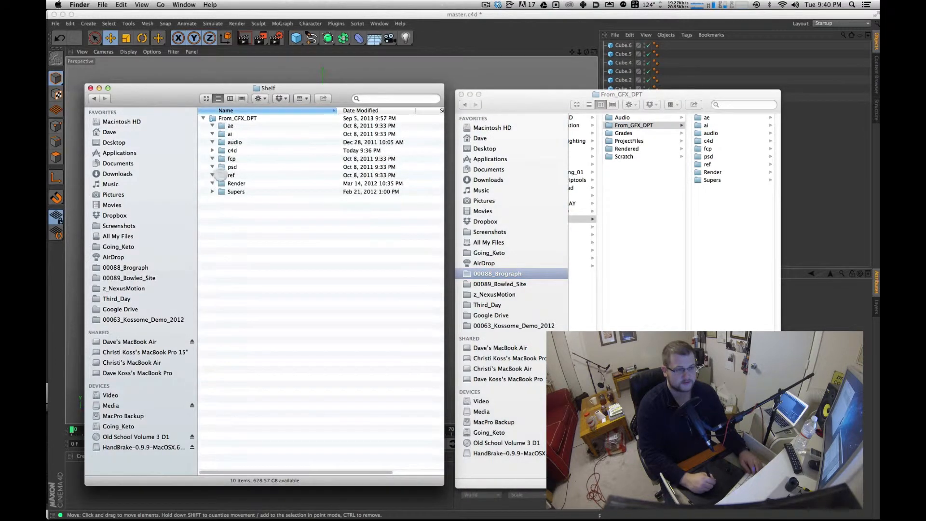
Switch back to CINEMA 4D and close master.c4d, saving its changes.
{"action": "left_click", "coordinate": [506, 38]}
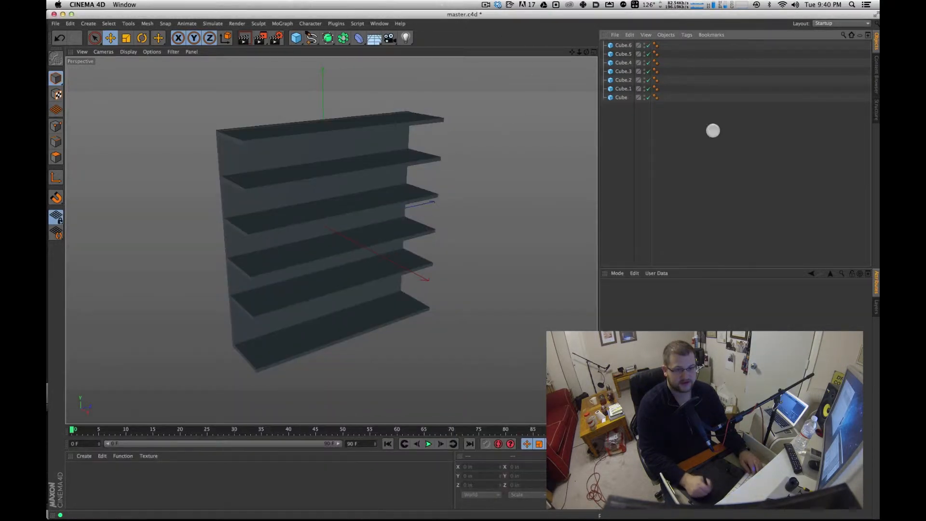
{"action": "key", "text": "super+w"}
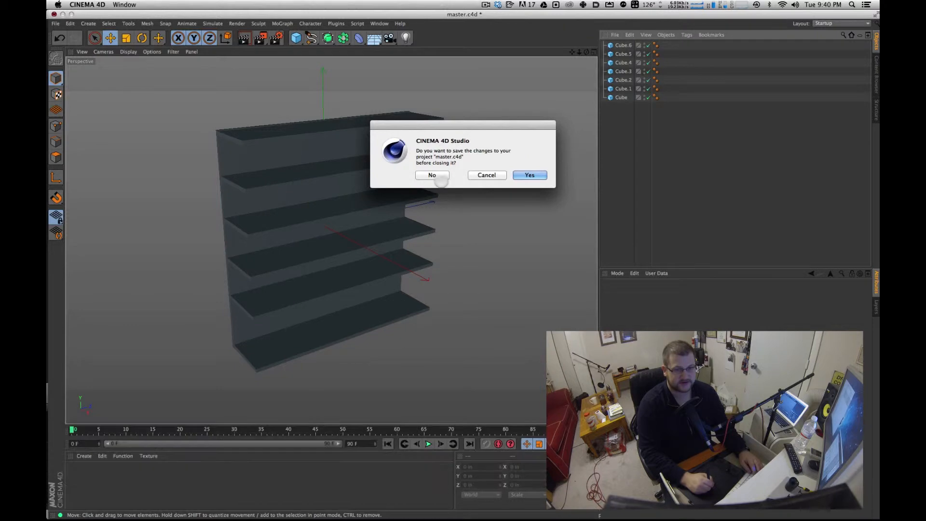
{"action": "left_click", "coordinate": [529, 176]}
Switch to Finder and open master.c4d from the c4d folder inside the Shelf folder's From_GFX_DPT.
{"action": "key", "text": "super+Tab"}
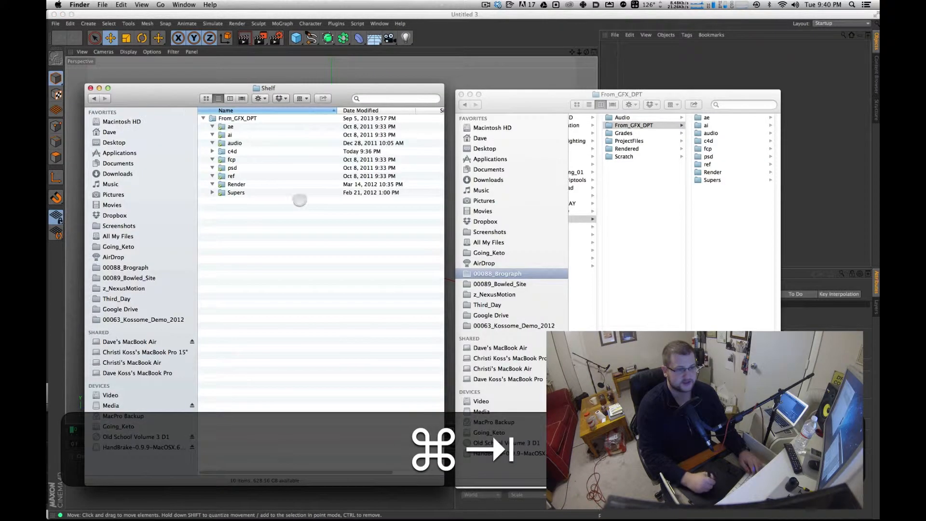
{"action": "double_click", "coordinate": [234, 150]}
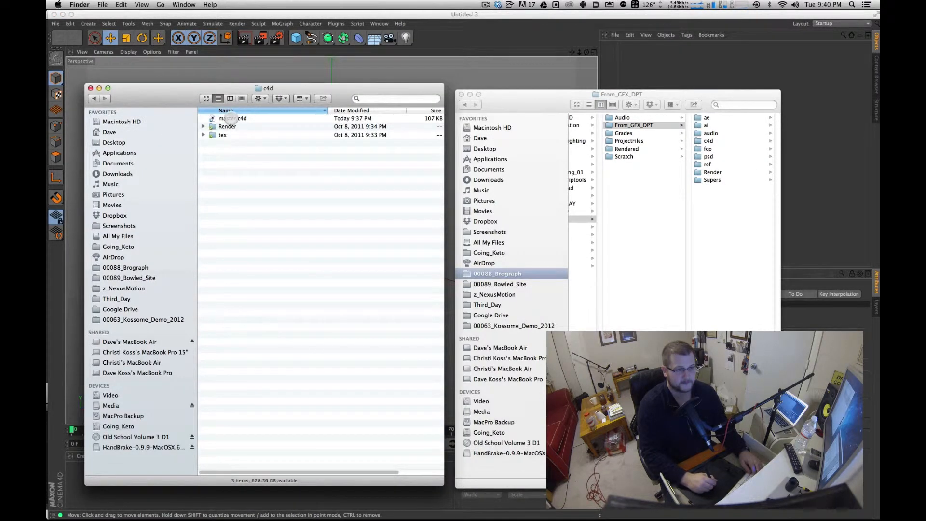
{"action": "double_click", "coordinate": [230, 118]}
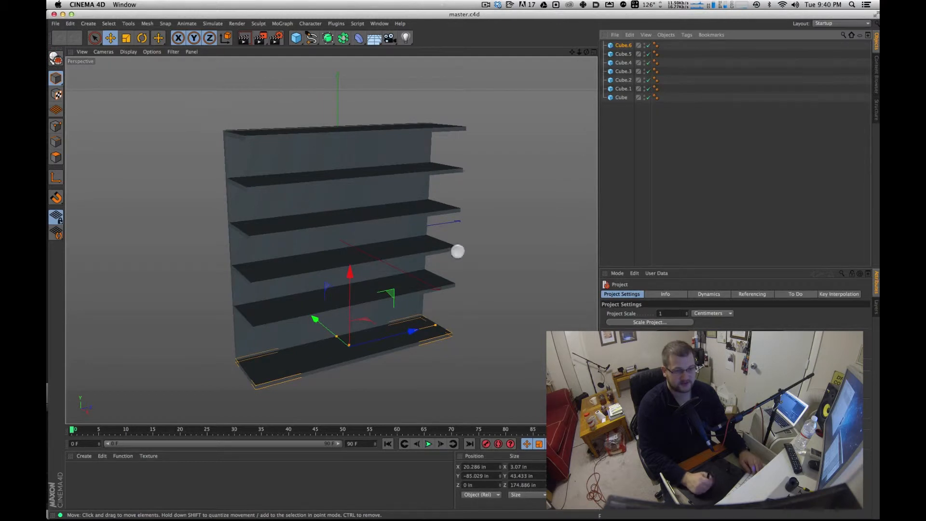
{"action": "left_click_drag", "start_coordinate": [409, 173], "coordinate": [390, 159], "text": "alt"}
{"action": "key", "text": "grave"}
{"action": "left_click_drag", "start_coordinate": [367, 253], "coordinate": [363, 206]}
{"action": "key", "text": "super+z"}
{"action": "key", "text": "1"}
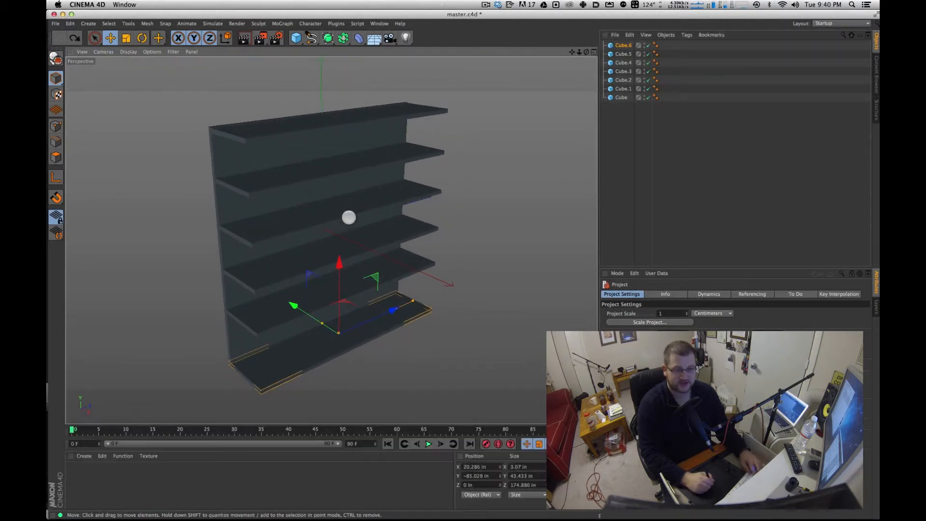
Switch to Finder on the second computer and expand From_GFX_DPT and its c4d subfolder in the Shelf folder.
{"action": "key", "text": "super+Tab"}
{"action": "key", "text": "super+Tab"}
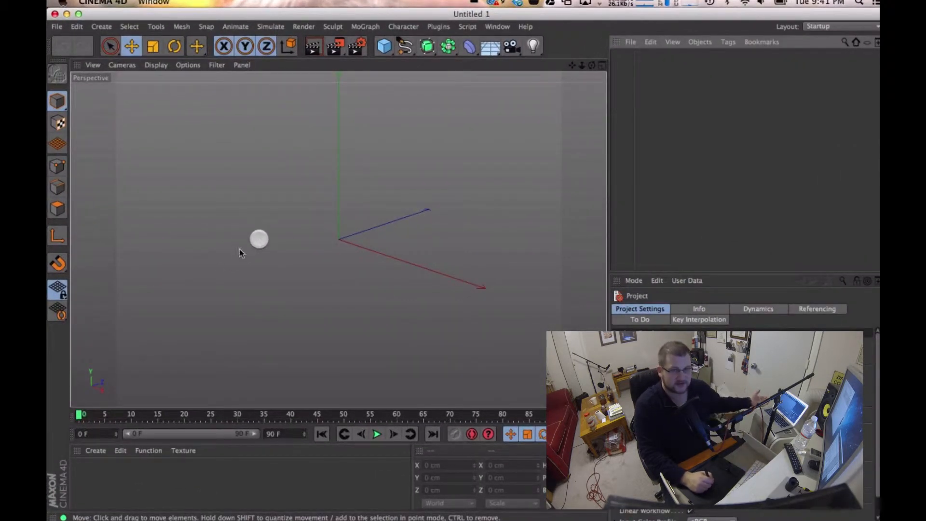
{"action": "left_click", "coordinate": [111, 499]}
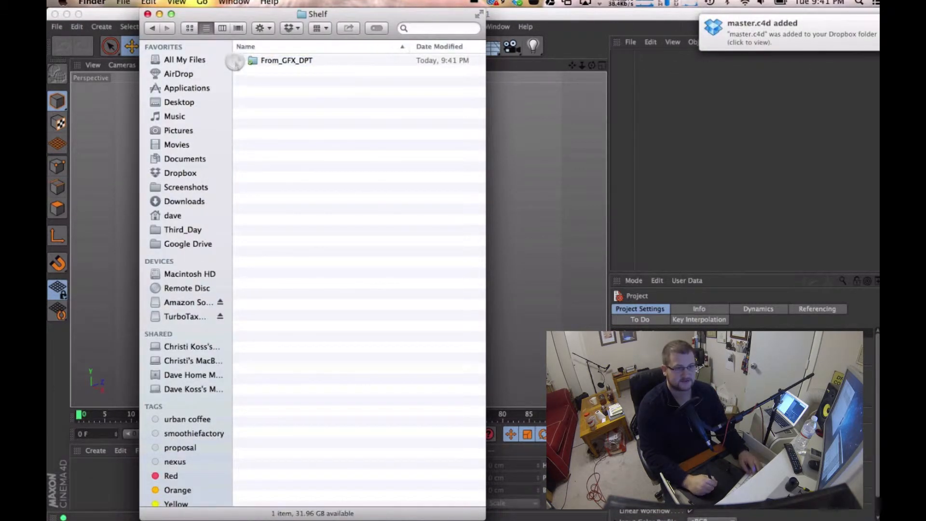
{"action": "left_click", "coordinate": [240, 60]}
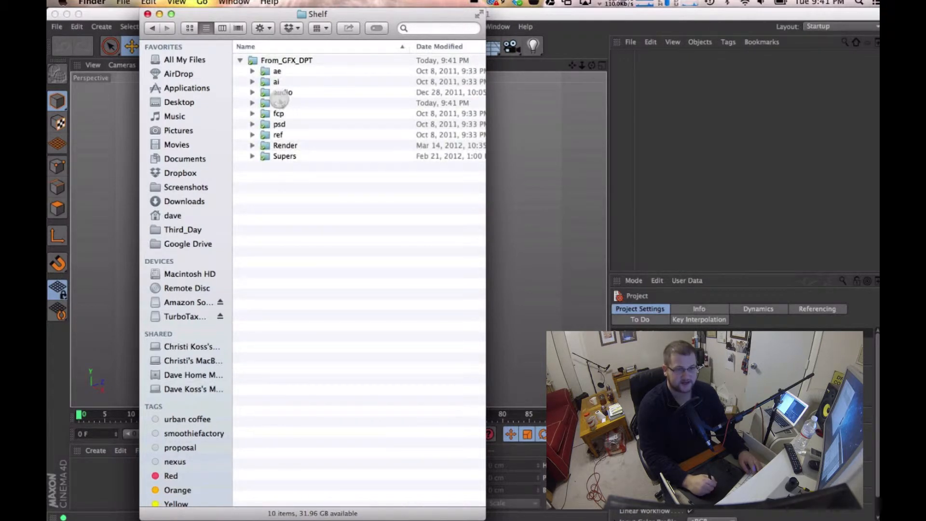
{"action": "left_click", "coordinate": [266, 103]}
{"action": "left_click", "coordinate": [252, 103]}
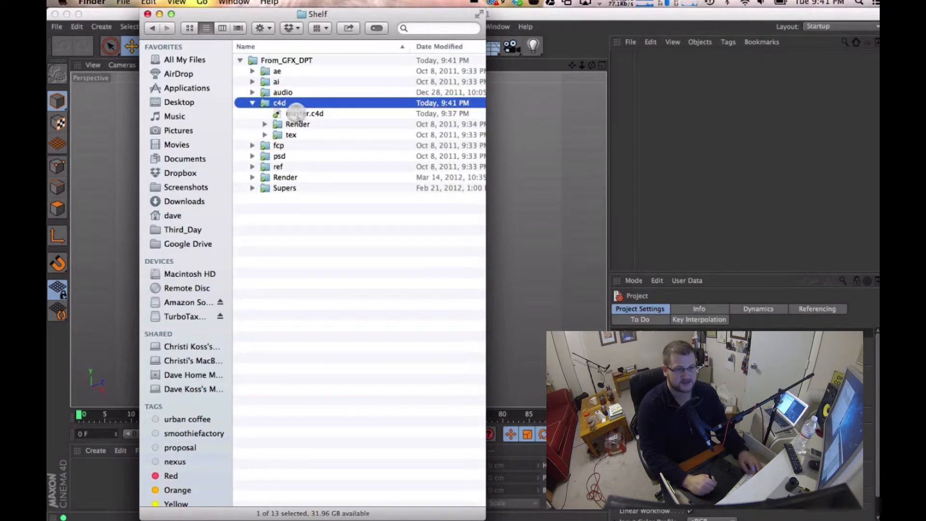
Switch from Finder to CINEMA 4D on the second computer and add a default cube to the empty scene.
{"action": "left_click", "coordinate": [297, 114]}
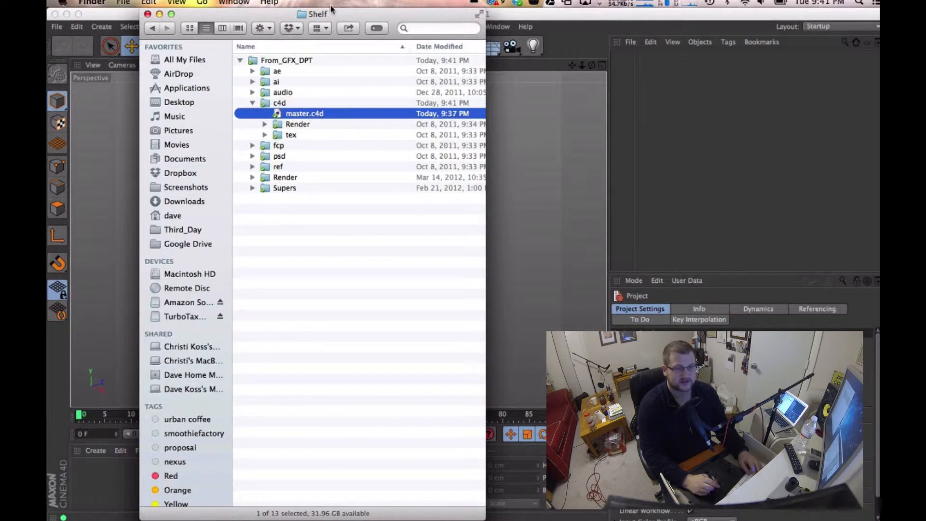
{"action": "left_click", "coordinate": [741, 192]}
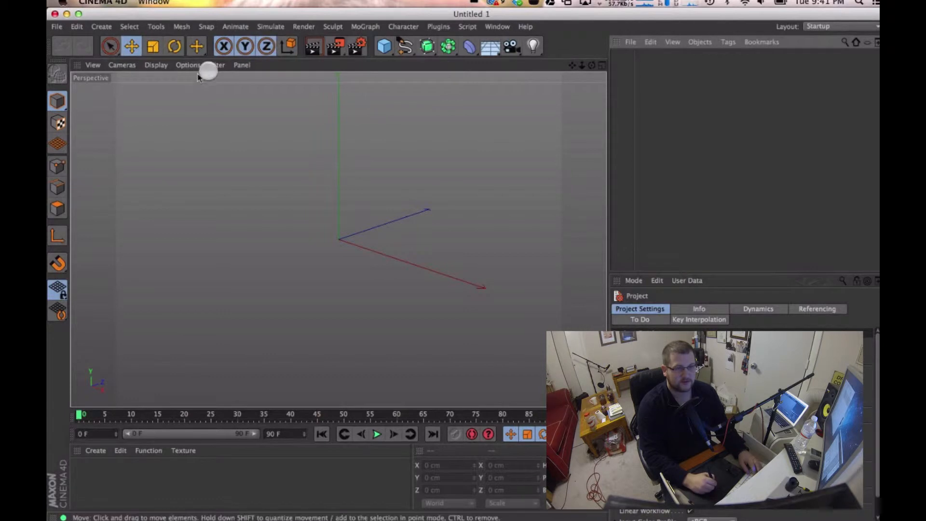
{"action": "left_click", "coordinate": [384, 46]}
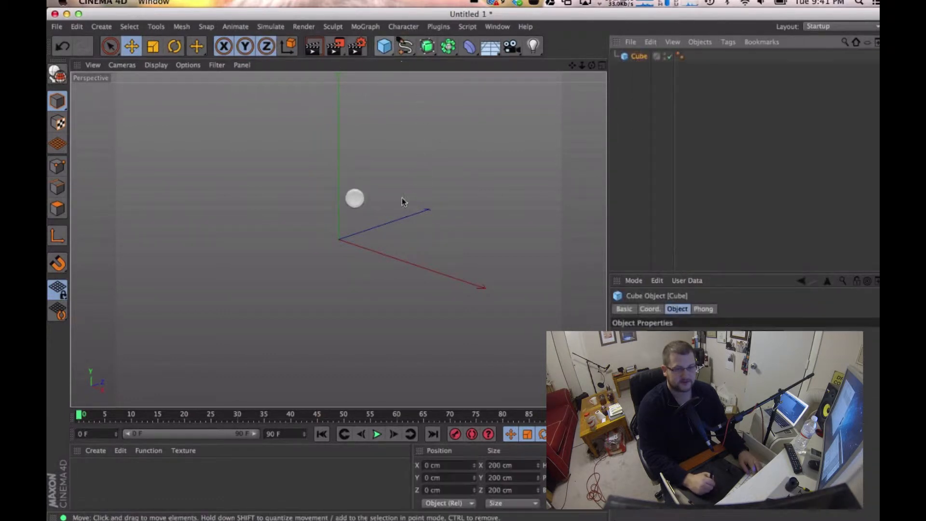
{"action": "mouse_move", "coordinate": [364, 209]}
{"action": "left_mouse_down", "text": "alt"}
{"action": "mouse_move", "coordinate": [363, 198]}
{"action": "mouse_move", "coordinate": [345, 198]}
{"action": "mouse_move", "coordinate": [382, 230]}
{"action": "mouse_move", "coordinate": [359, 217]}
{"action": "mouse_move", "coordinate": [368, 215]}
{"action": "left_mouse_up", "text": "alt"}
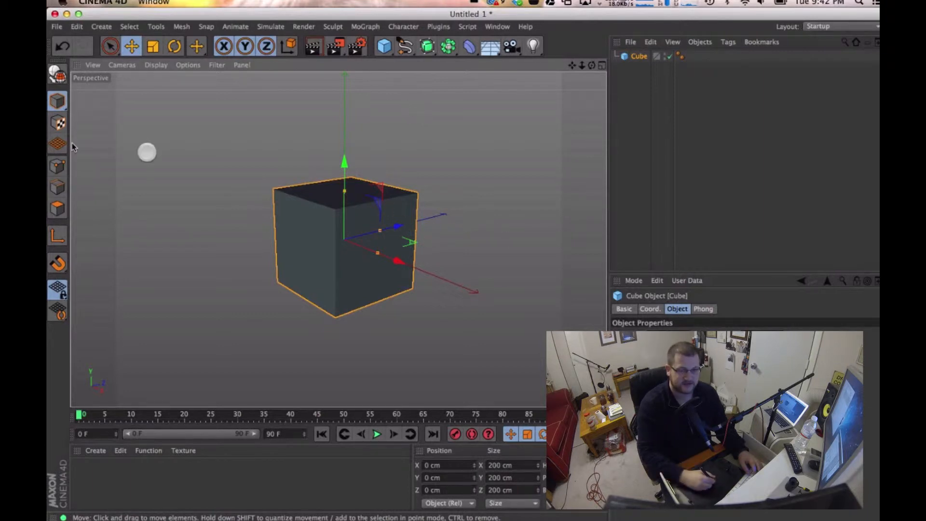
{"action": "left_click", "coordinate": [707, 151]}
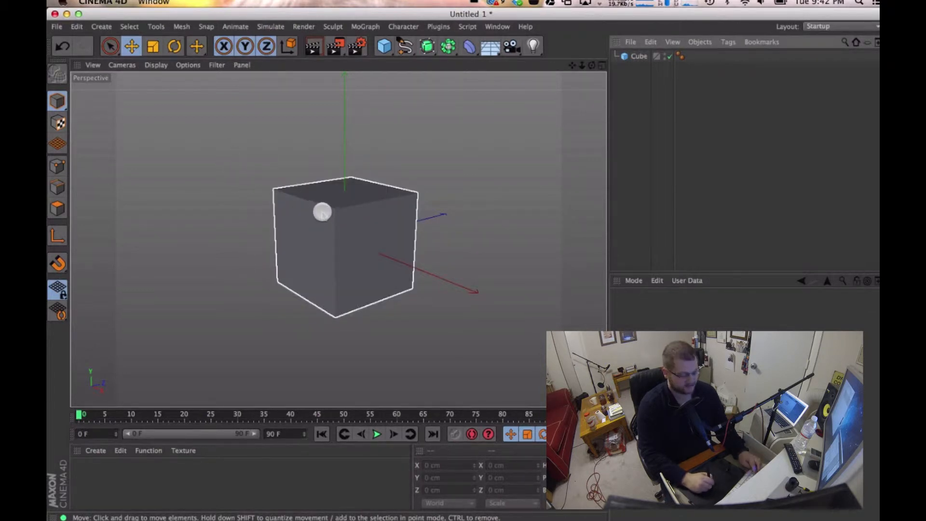
Set the render output to the Film/Video preset HDTV 1080 29.97 and close the render settings.
{"action": "key", "text": "super+b"}
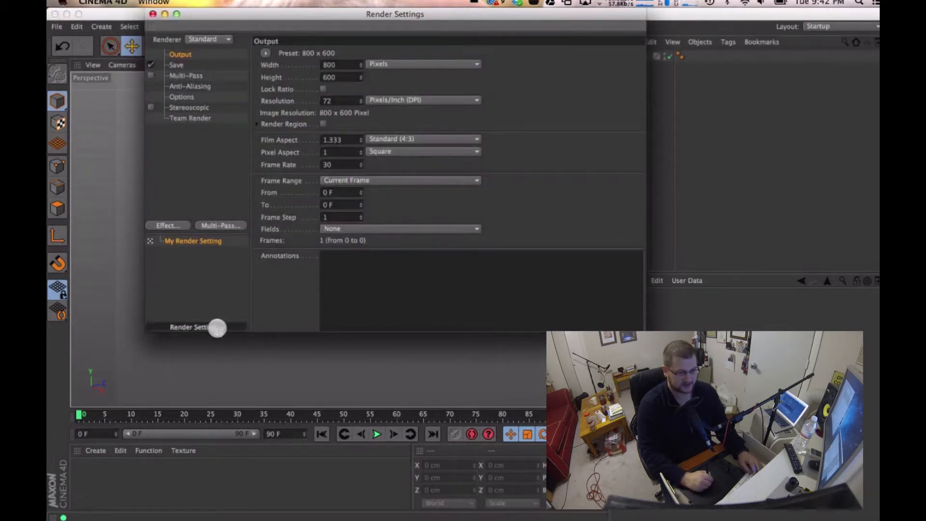
{"action": "left_click", "coordinate": [205, 326]}
{"action": "left_click", "coordinate": [233, 273]}
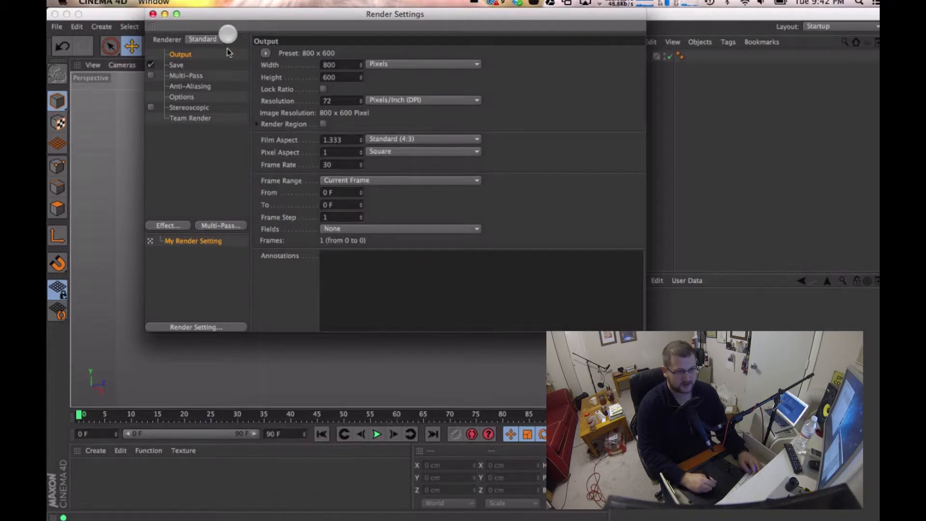
{"action": "left_click", "coordinate": [267, 53]}
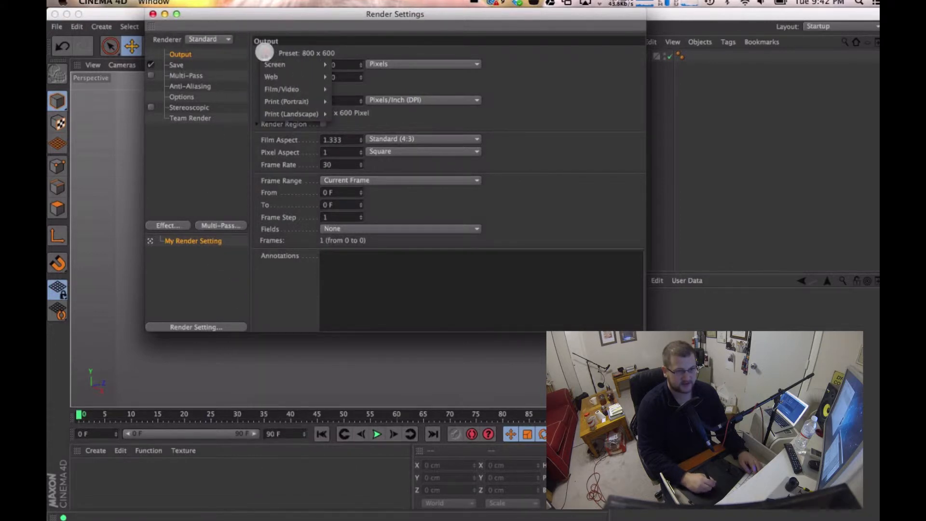
{"action": "mouse_move", "coordinate": [290, 89]}
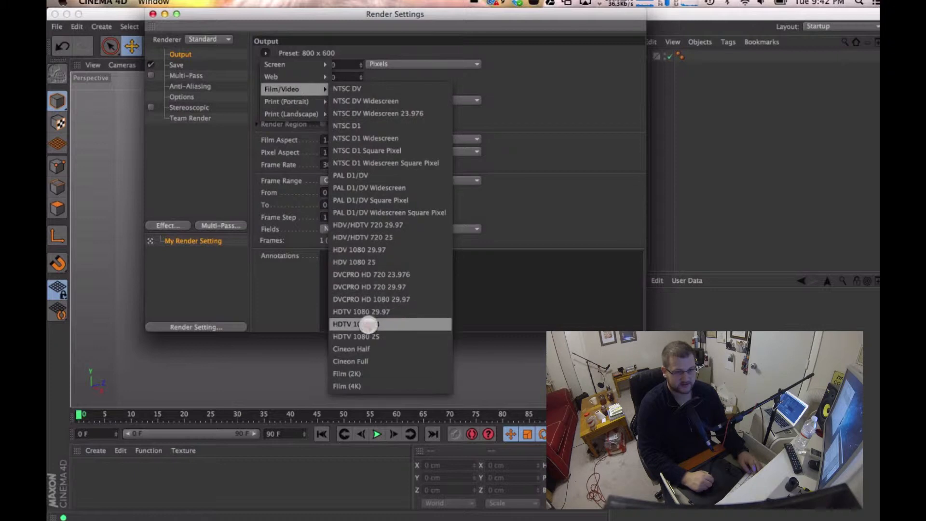
{"action": "left_click", "coordinate": [425, 312]}
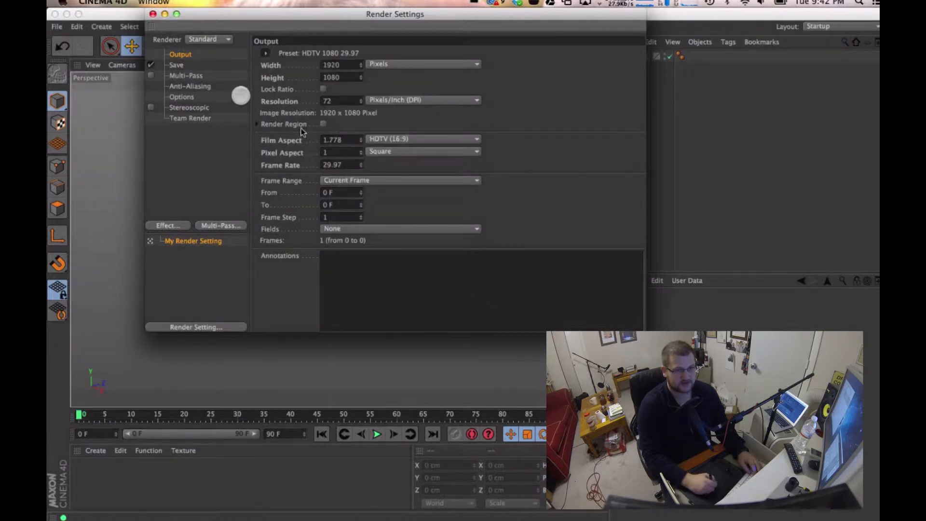
{"action": "left_click", "coordinate": [153, 14]}
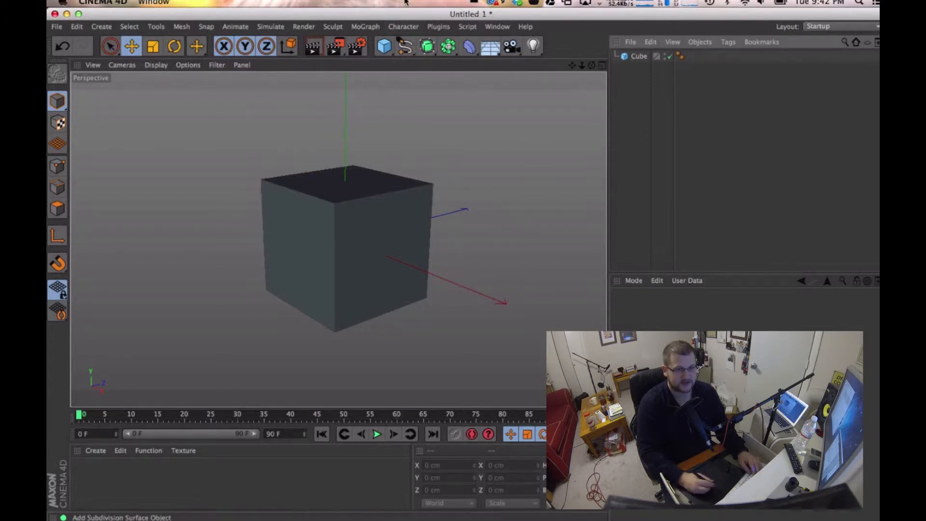
Save the cube scene as shelf_item_01.c4d in the c4d folder inside the Shelf folder's From_GFX_DPT.
{"action": "left_click", "coordinate": [306, 213]}
{"action": "key", "text": "super+s"}
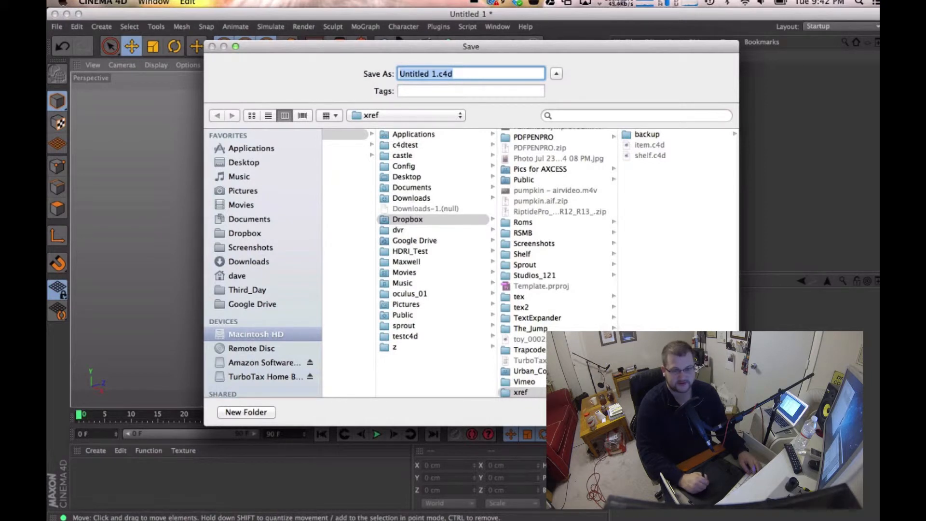
{"action": "left_click", "coordinate": [555, 254]}
{"action": "left_click", "coordinate": [661, 134]}
{"action": "left_click", "coordinate": [636, 166]}
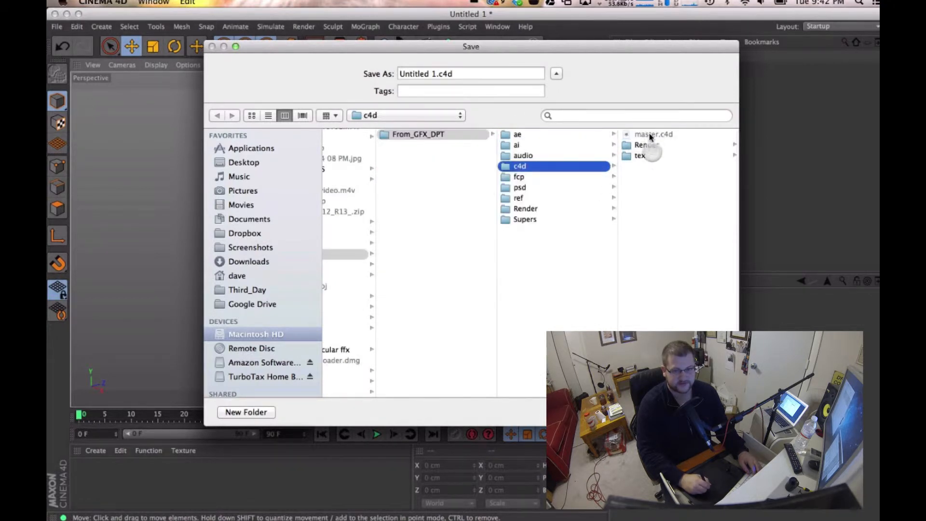
{"action": "left_click", "coordinate": [435, 74]}
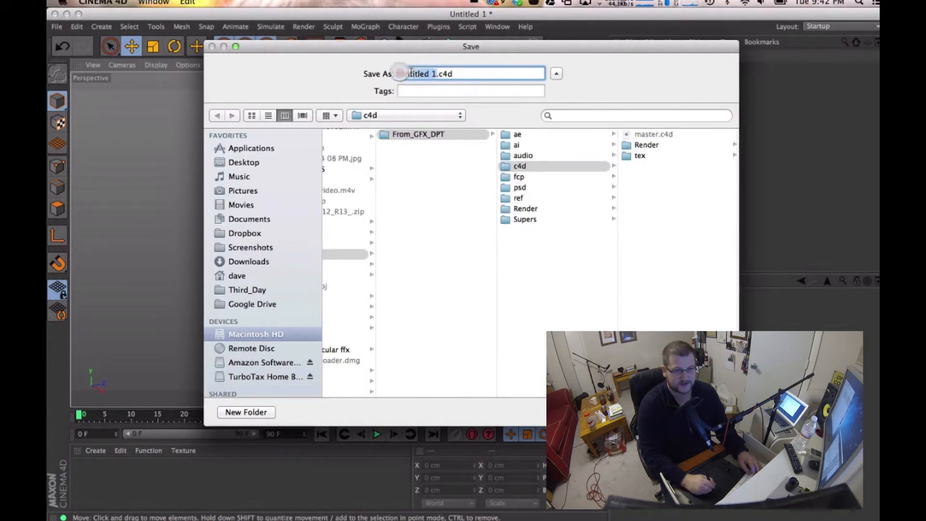
{"action": "type", "text": "shel"}
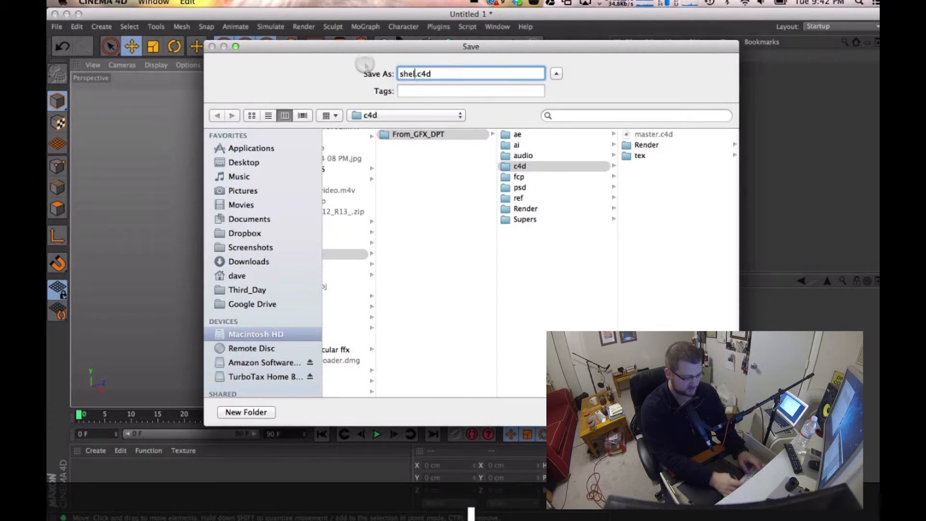
{"action": "type", "text": "f_item_01"}
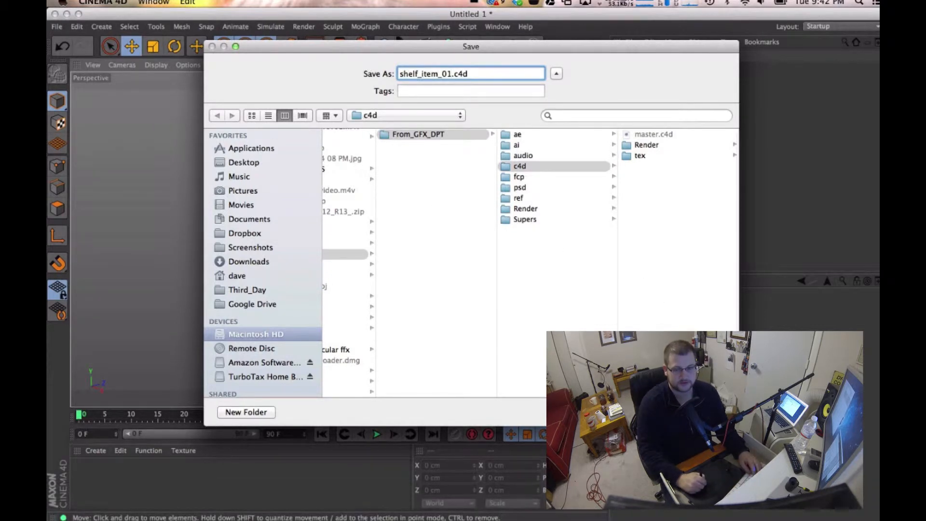
{"action": "key", "text": "Return"}
Switch to master.c4d on the first computer, start adding an XRef, and browse to Dropbox with its contents sorted by name.
{"action": "left_click", "coordinate": [364, 236]}
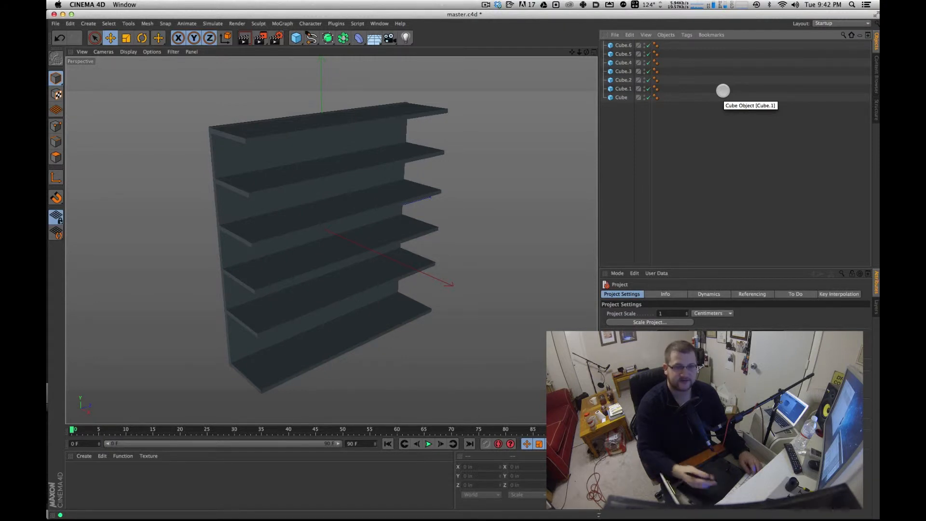
{"action": "left_click", "coordinate": [86, 23]}
{"action": "mouse_move", "coordinate": [100, 148]}
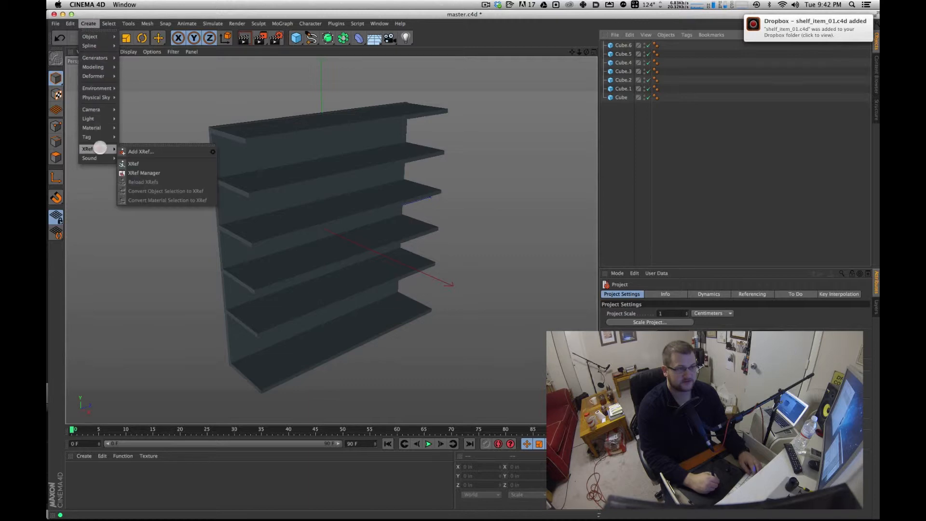
{"action": "left_click", "coordinate": [145, 152]}
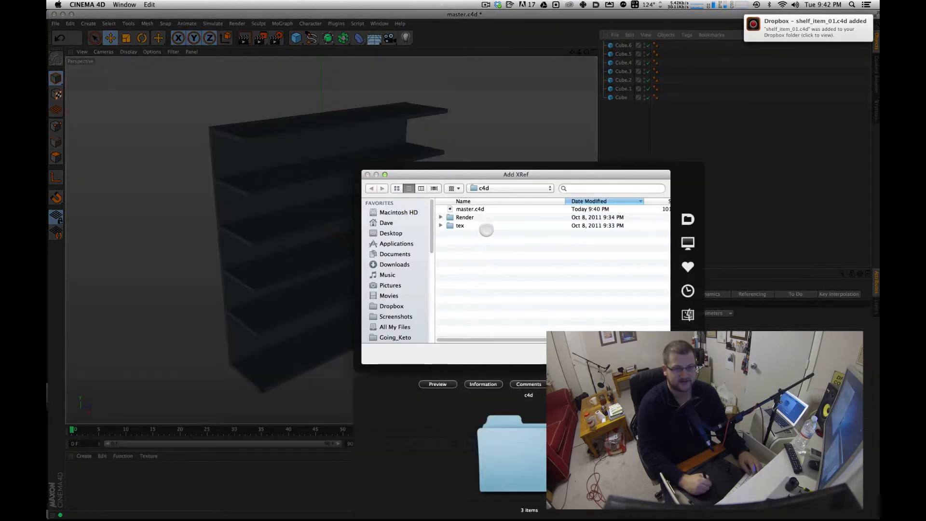
{"action": "left_click", "coordinate": [401, 306]}
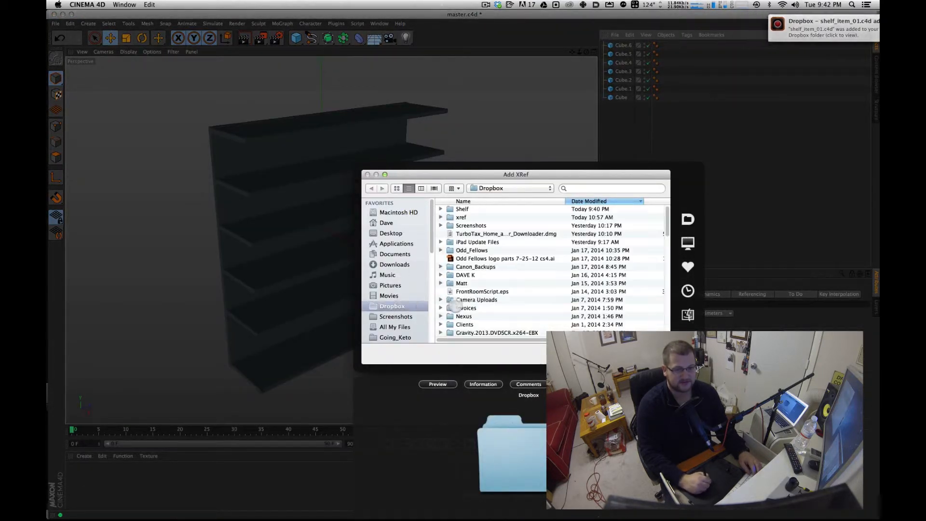
{"action": "scroll", "coordinate": [460, 291], "scroll_direction": "down", "scroll_amount": 5}
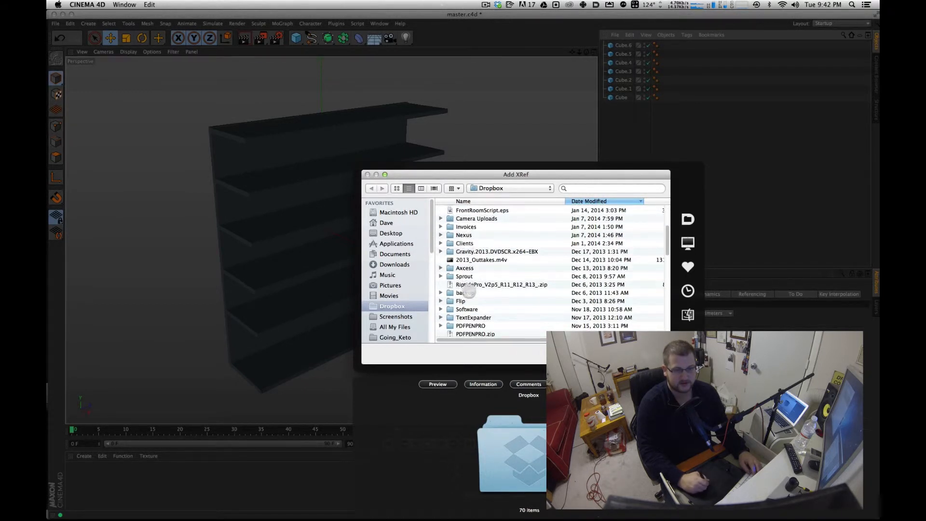
{"action": "scroll", "coordinate": [467, 292], "scroll_direction": "down", "scroll_amount": 2}
{"action": "left_click", "coordinate": [482, 201]}
{"action": "scroll", "coordinate": [467, 289], "scroll_direction": "down", "scroll_amount": 4}
{"action": "scroll", "coordinate": [466, 288], "scroll_direction": "down", "scroll_amount": 10}
{"action": "scroll", "coordinate": [489, 233], "scroll_direction": "down", "scroll_amount": 3}
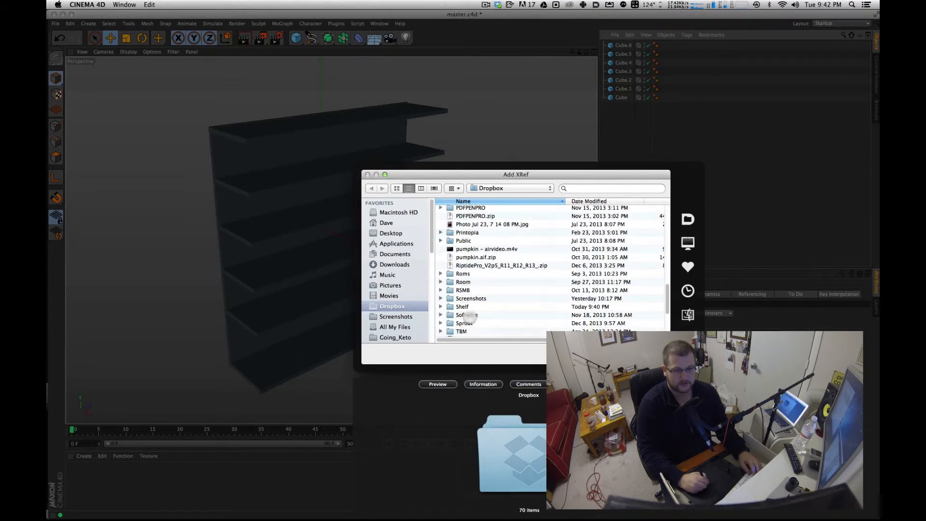
Load shelf_item_01.c4d from Shelf, From_GFX_DPT, c4d as the XRef.
{"action": "double_click", "coordinate": [464, 307]}
{"action": "double_click", "coordinate": [468, 210]}
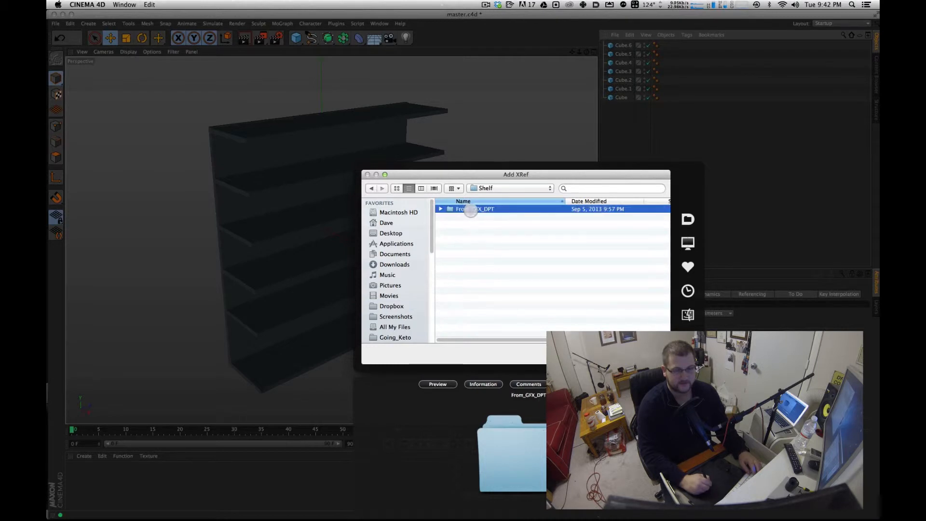
{"action": "double_click", "coordinate": [464, 225]}
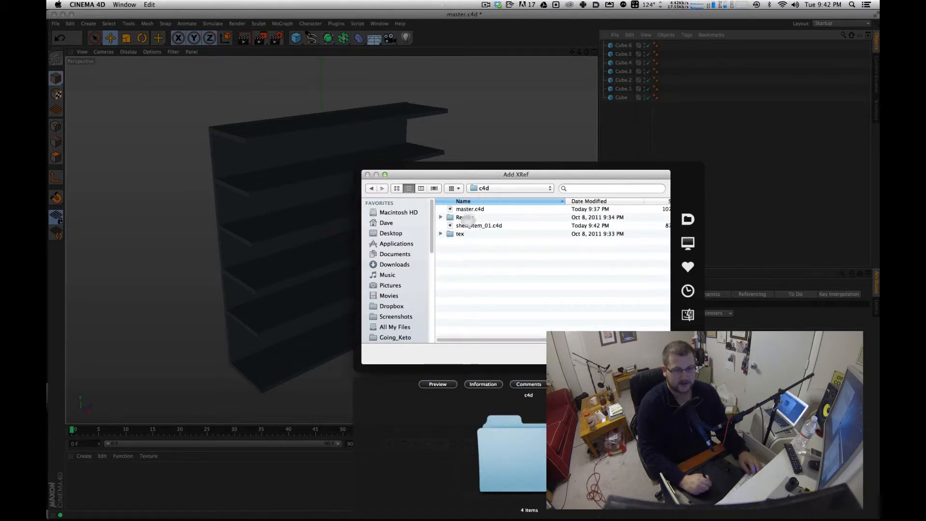
{"action": "left_click", "coordinate": [466, 225]}
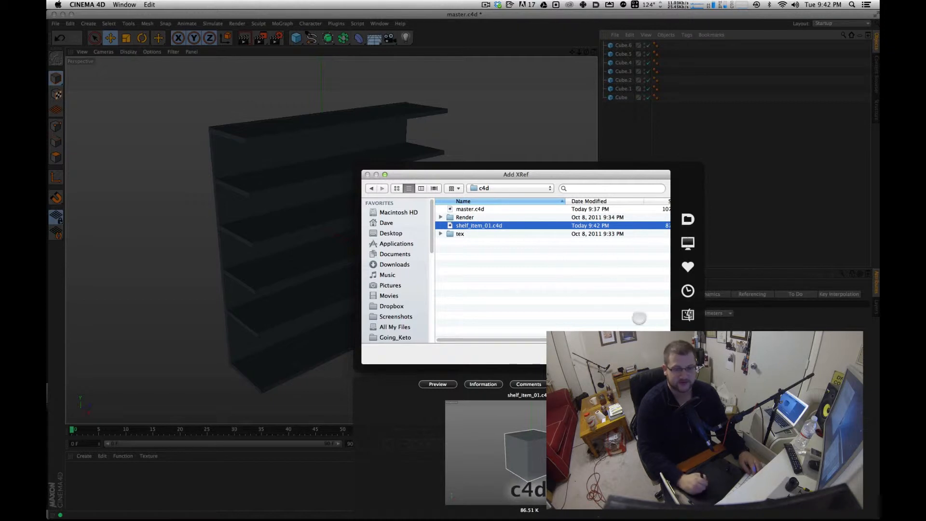
{"action": "key", "text": "Return"}
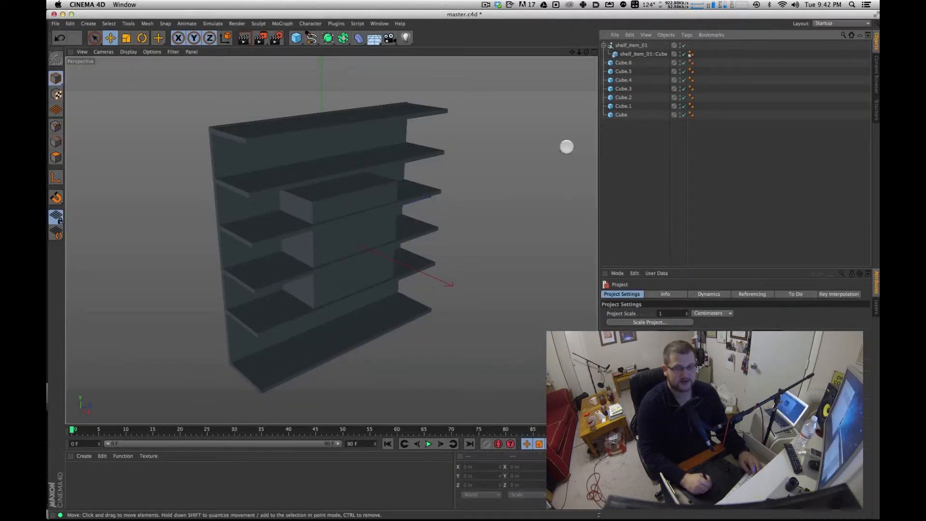
Switch from Model mode to Object mode for transforming the shelf_item_01 XRef, and clear the selection.
{"action": "left_click_drag", "start_coordinate": [389, 182], "coordinate": [384, 194], "text": "alt"}
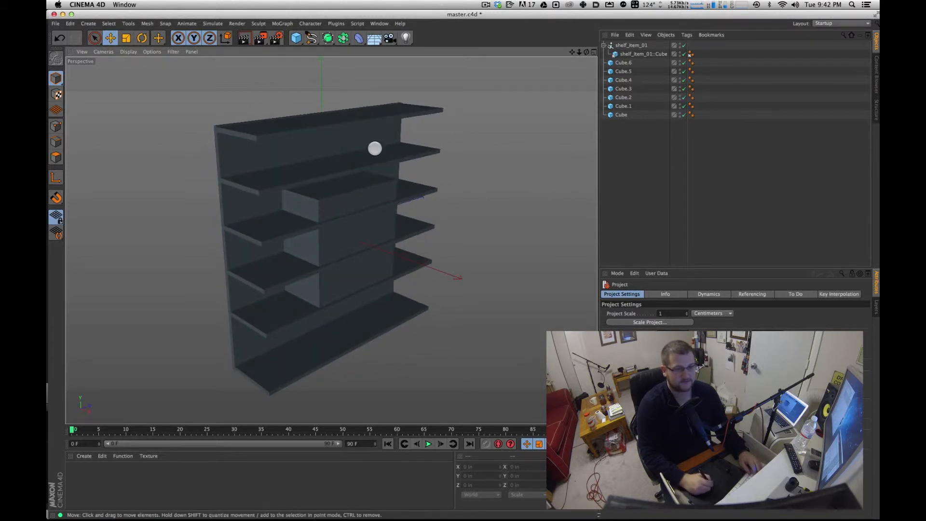
{"action": "left_click", "coordinate": [110, 37]}
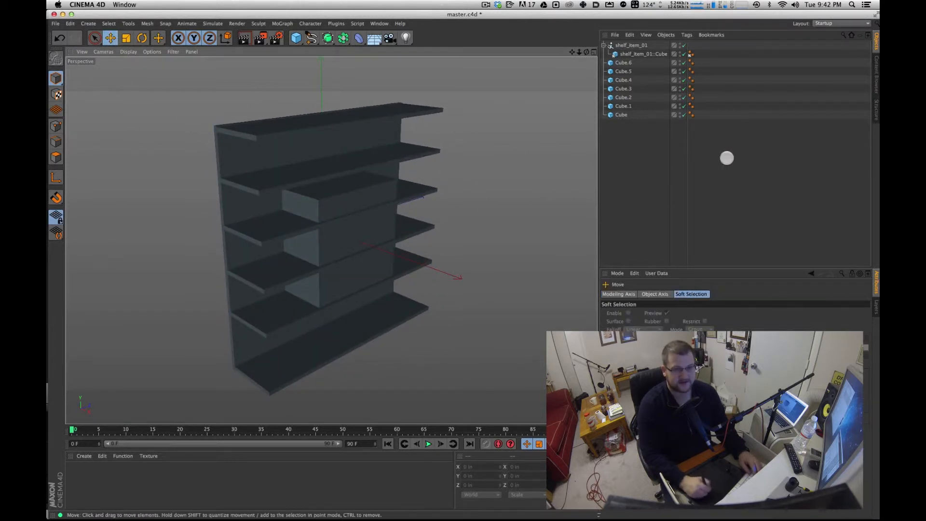
{"action": "left_click", "coordinate": [627, 45]}
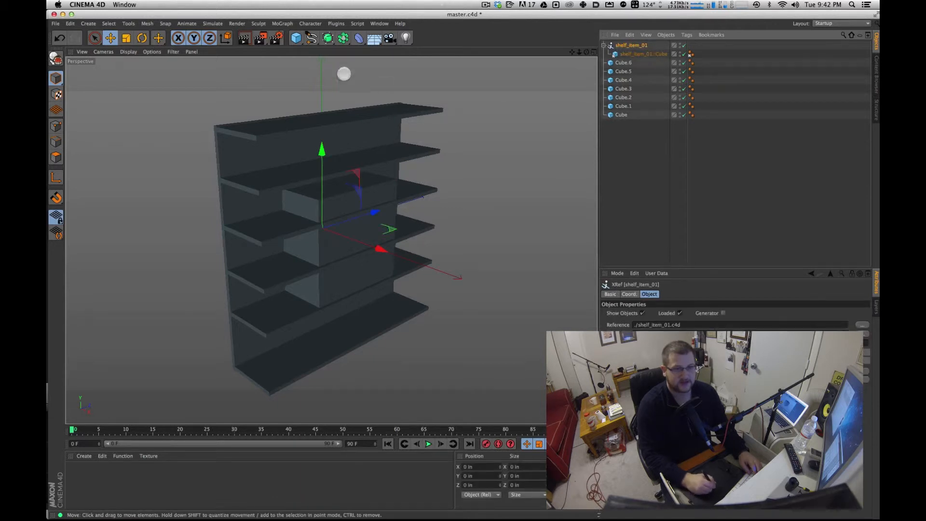
{"action": "left_click_drag", "start_coordinate": [57, 78], "coordinate": [69, 81]}
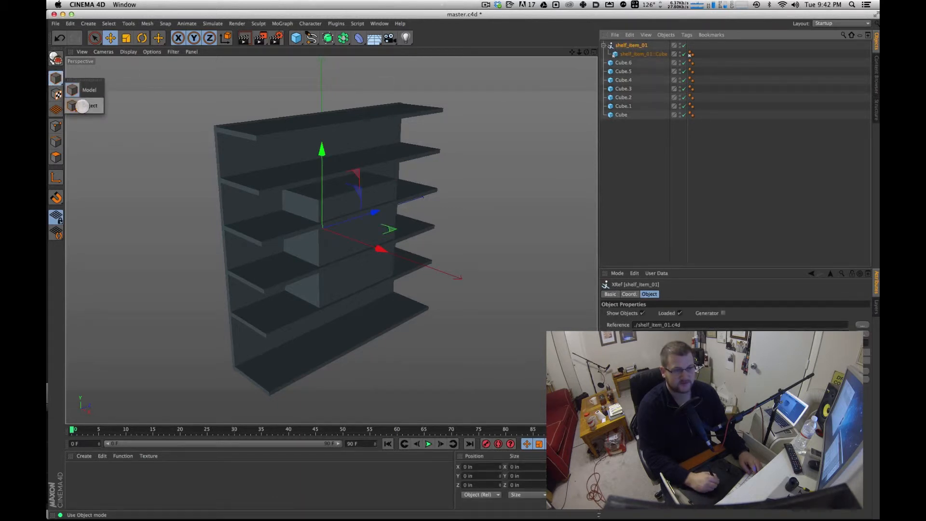
{"action": "mouse_move", "coordinate": [91, 108]}
{"action": "left_mouse_down"}
{"action": "mouse_move", "coordinate": [57, 82]}
{"action": "mouse_move", "coordinate": [80, 111]}
{"action": "mouse_move", "coordinate": [87, 107]}
{"action": "left_mouse_up"}
{"action": "left_click", "coordinate": [720, 177]}
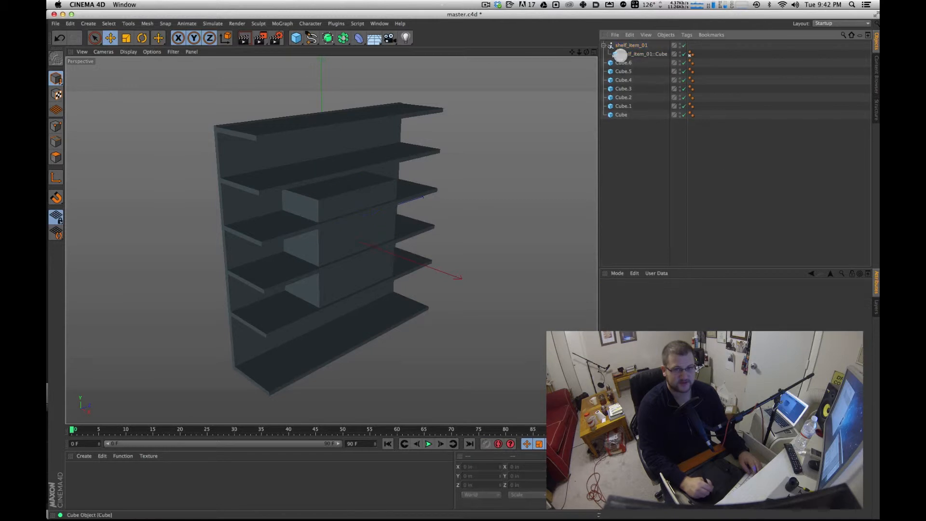
Select the parent shelf_item_01 XRef rather than its child cube and scale it down to fit between two shelves.
{"action": "left_click", "coordinate": [625, 45]}
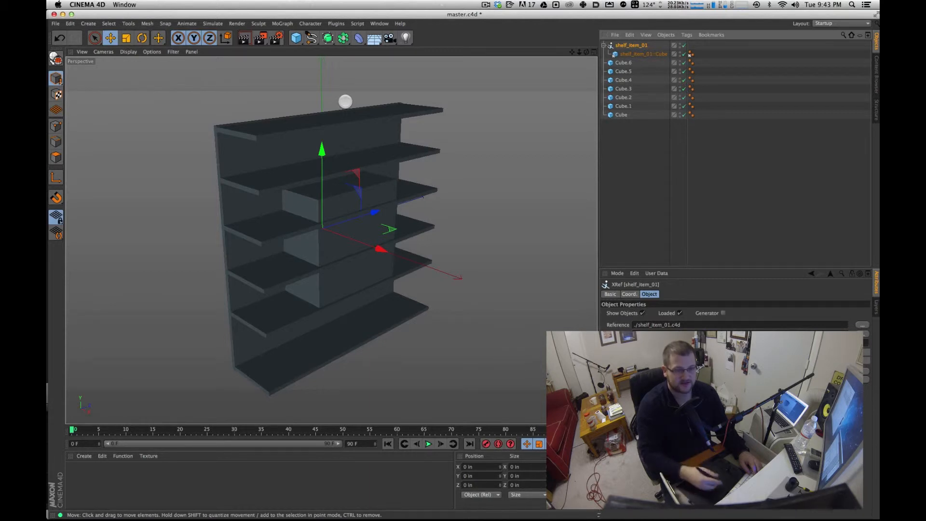
{"action": "left_click", "coordinate": [673, 148]}
{"action": "left_click", "coordinate": [617, 45]}
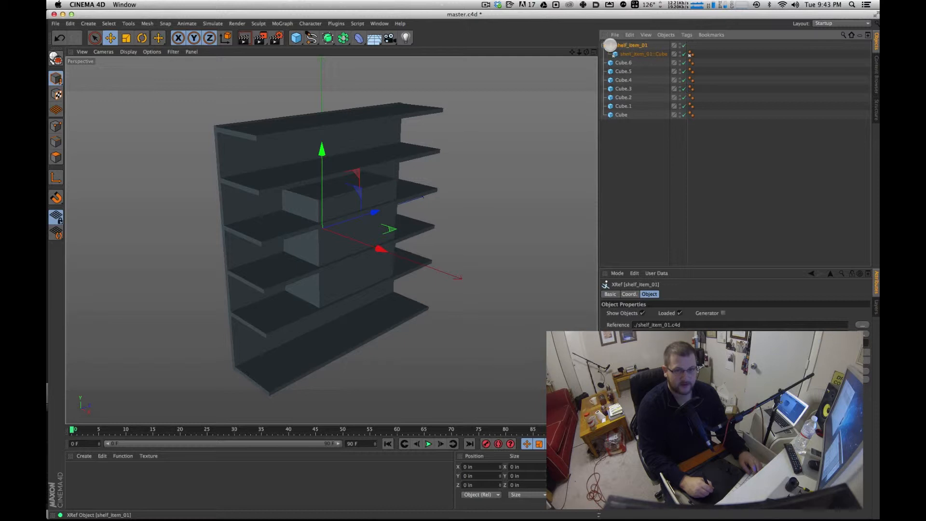
{"action": "left_click", "coordinate": [636, 54]}
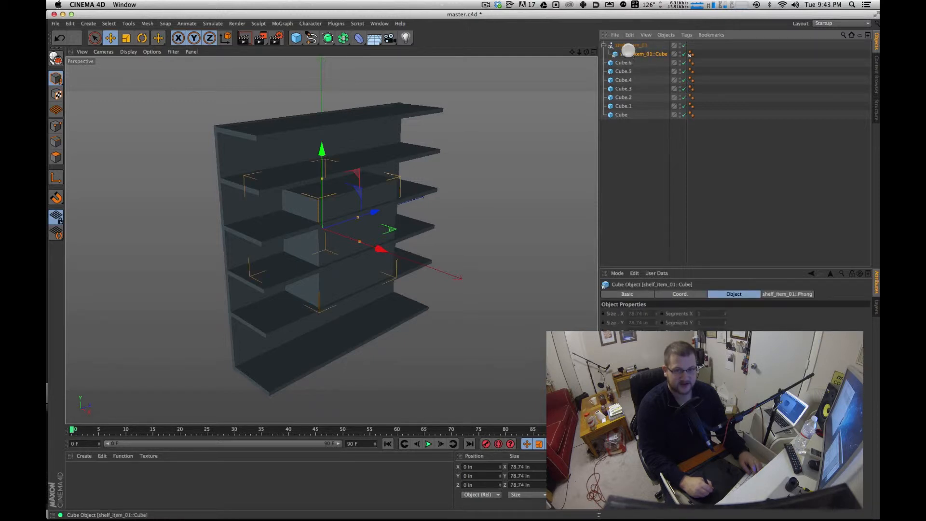
{"action": "left_click", "coordinate": [628, 46]}
{"action": "key", "text": "r"}
{"action": "key", "text": "t"}
{"action": "left_click_drag", "start_coordinate": [331, 206], "coordinate": [183, 276]}
Position the shelf_item_01 XRef on a shelf at about X 22.3, Y 31.3, Z -61 in, turn its heading about 21.5°, and save the master file.
{"action": "key", "text": "e"}
{"action": "left_click_drag", "start_coordinate": [321, 180], "coordinate": [316, 139]}
{"action": "left_click_drag", "start_coordinate": [372, 200], "coordinate": [291, 204]}
{"action": "key", "text": "r"}
{"action": "key", "text": "t"}
{"action": "key", "text": "e"}
{"action": "left_click_drag", "start_coordinate": [343, 139], "coordinate": [342, 139]}
{"action": "left_click_drag", "start_coordinate": [392, 182], "coordinate": [299, 223]}
{"action": "key", "text": "r"}
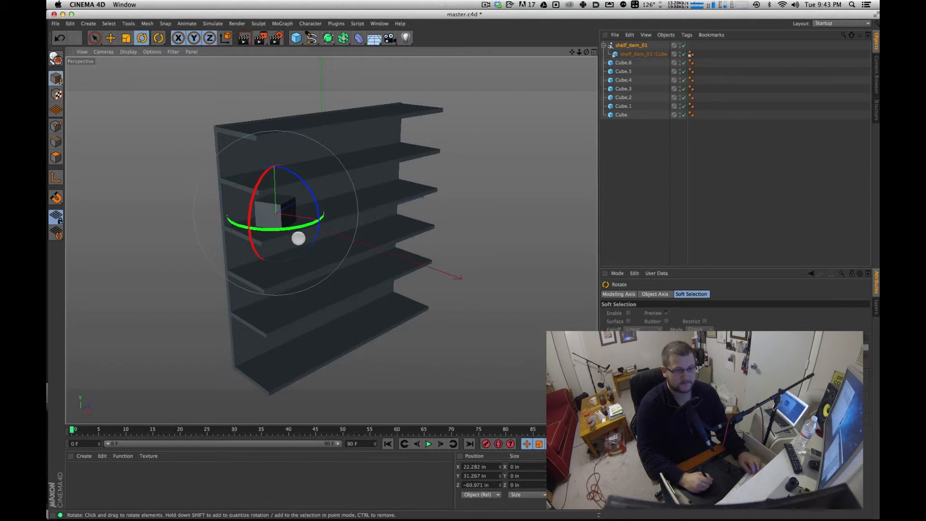
{"action": "key", "text": "super+s"}
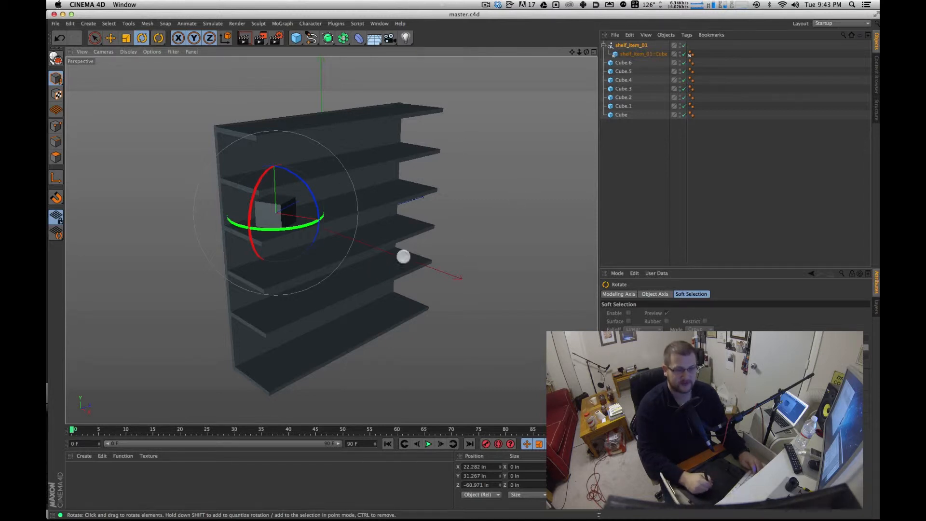
Switch to shelf_item_01.c4d on the second computer, add a cone, and raise it onto the cube at about Y 151 cm.
{"action": "key", "text": "super+Tab"}
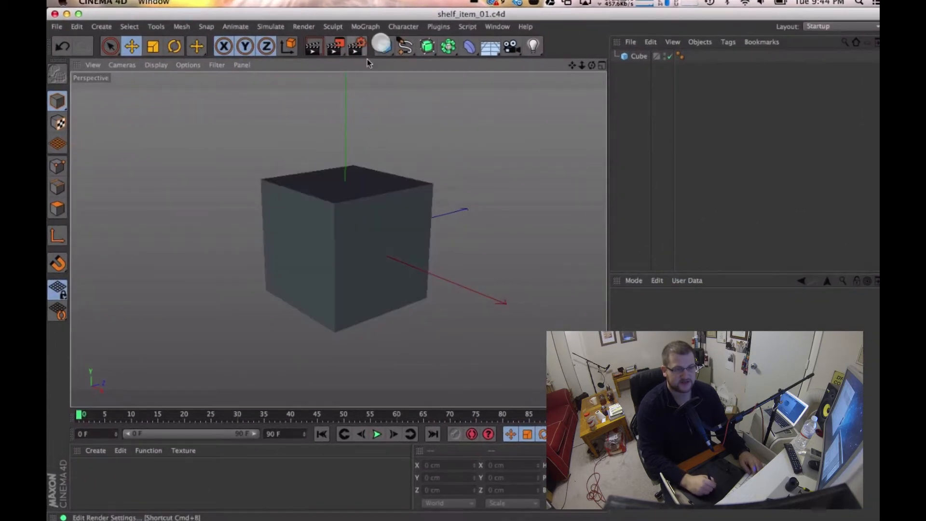
{"action": "left_click", "coordinate": [385, 48]}
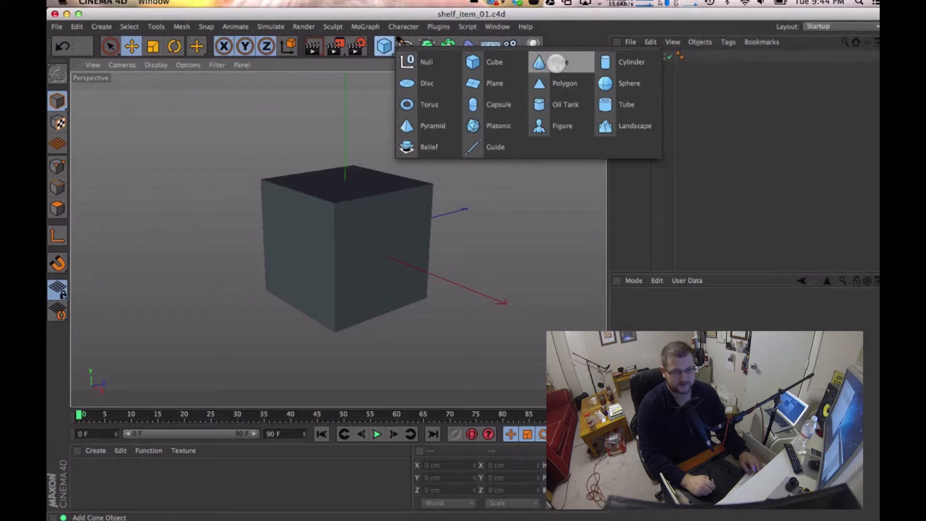
{"action": "left_click", "coordinate": [556, 62]}
{"action": "left_click_drag", "start_coordinate": [343, 162], "coordinate": [354, 74]}
{"action": "left_click_drag", "start_coordinate": [416, 237], "coordinate": [451, 245], "text": "alt"}
{"action": "left_click_drag", "start_coordinate": [433, 196], "coordinate": [397, 82], "text": "alt"}
Add a sphere primitive to the shelf_item_01 scene.
{"action": "left_click", "coordinate": [383, 46]}
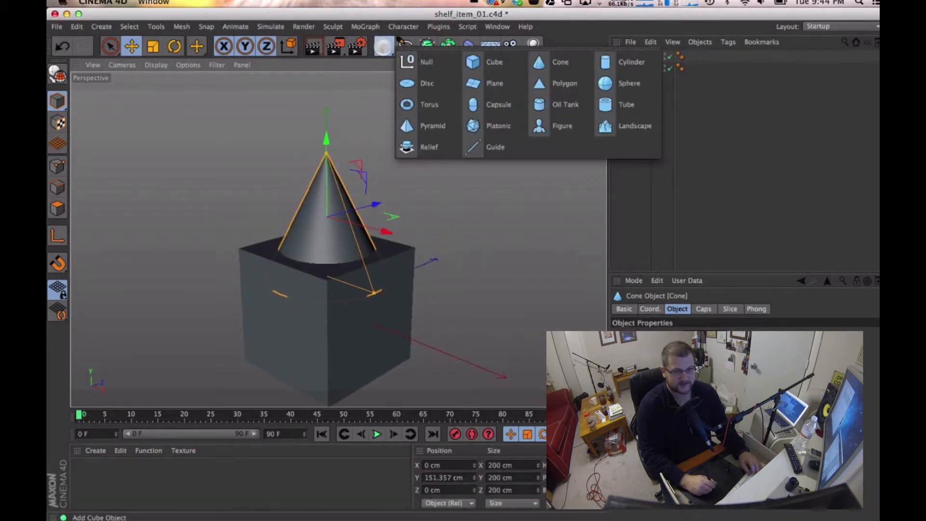
{"action": "left_click", "coordinate": [606, 83]}
{"action": "left_click_drag", "start_coordinate": [324, 230], "coordinate": [320, 91]}
{"action": "key", "text": "r"}
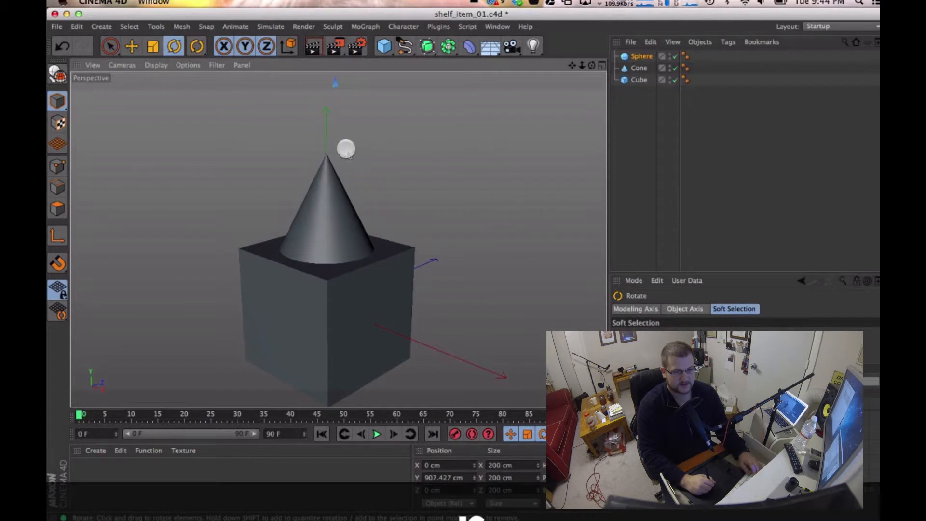
{"action": "key", "text": "super+z"}
Scale the sphere down to about 80 cm, set it on the cone's tip at about Y 231 cm, and save the file.
{"action": "key", "text": "e"}
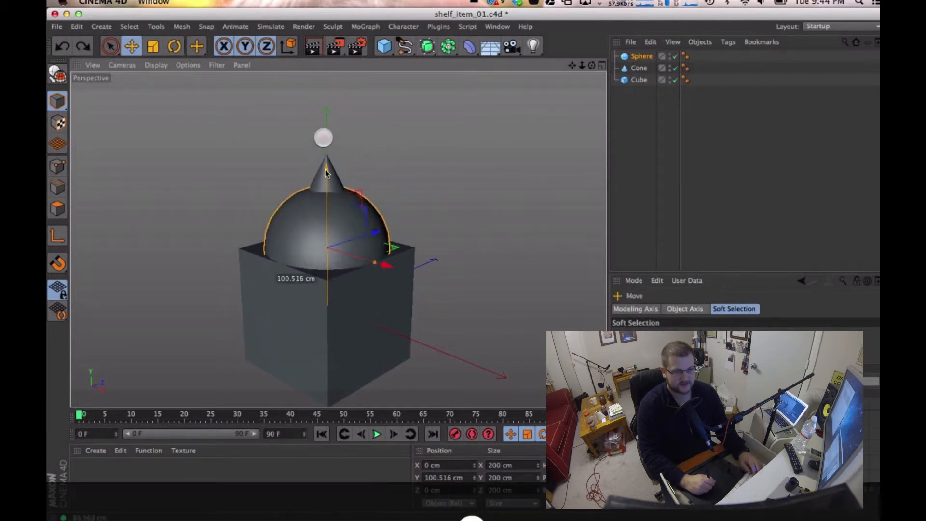
{"action": "left_click_drag", "start_coordinate": [326, 171], "coordinate": [327, 104]}
{"action": "key", "text": "r"}
{"action": "key", "text": "t"}
{"action": "left_click_drag", "start_coordinate": [361, 139], "coordinate": [328, 130]}
{"action": "key", "text": "e"}
{"action": "key", "text": "1"}
{"action": "left_click_drag", "start_coordinate": [365, 262], "coordinate": [375, 235]}
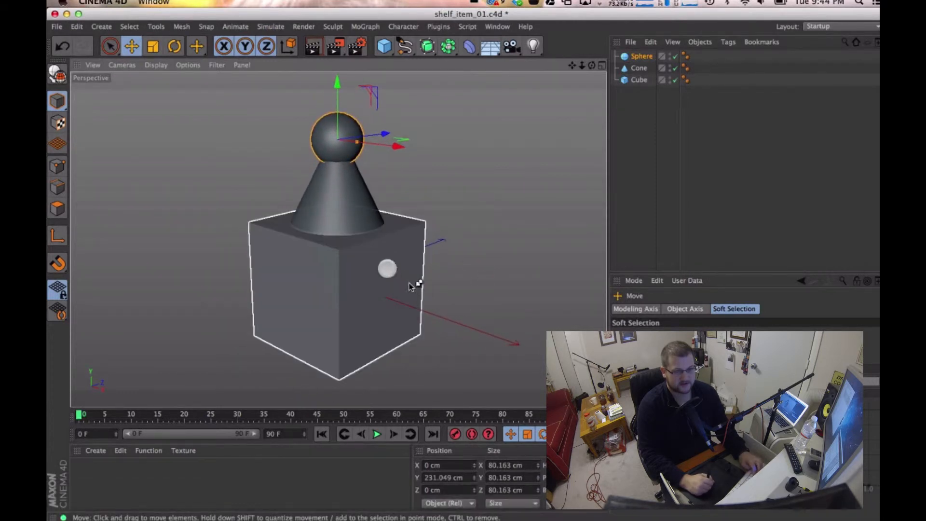
{"action": "key", "text": "super+s"}
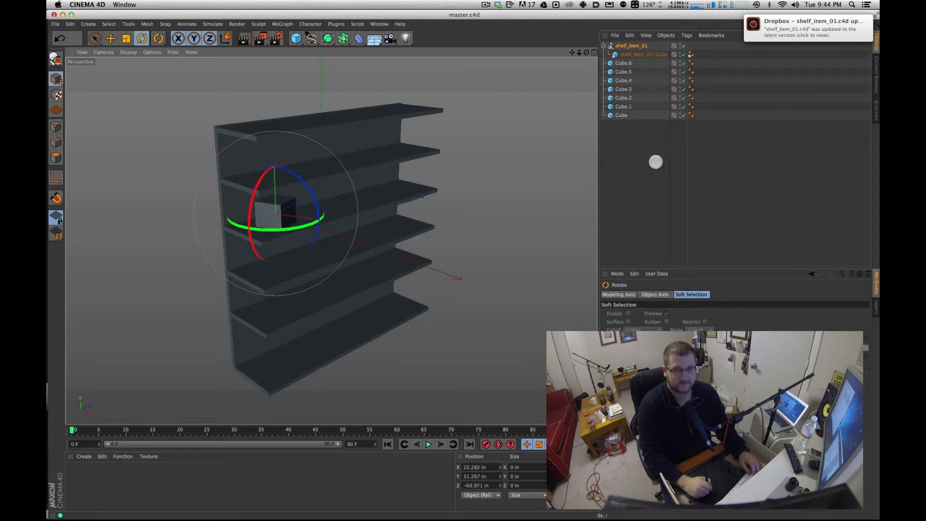
Return to master.c4d on the first computer and reload the shelf_item_01 XRef.
{"action": "left_click", "coordinate": [630, 56]}
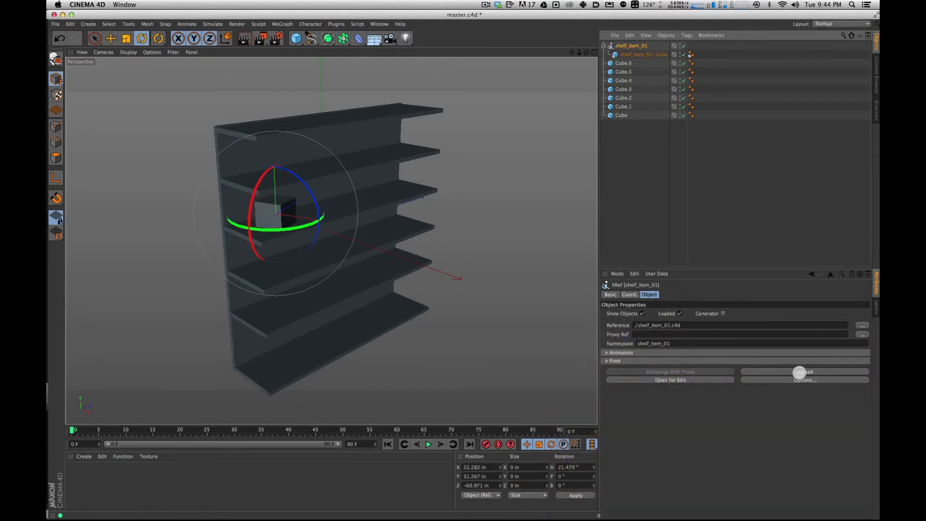
{"action": "left_click", "coordinate": [800, 370]}
{"action": "mouse_move", "coordinate": [306, 217]}
{"action": "left_mouse_down", "text": "alt"}
{"action": "mouse_move", "coordinate": [304, 186]}
{"action": "mouse_move", "coordinate": [313, 234]}
{"action": "left_mouse_up", "text": "alt"}
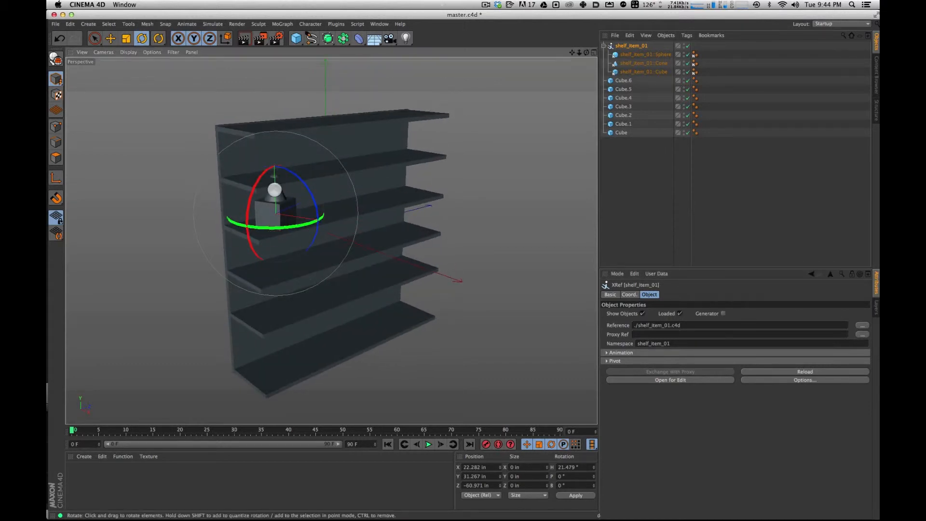
Scale the reloaded shelf_item_01 XRef down slightly to fit between the shelves, and save the master file.
{"action": "key", "text": "t"}
{"action": "left_click_drag", "start_coordinate": [362, 176], "coordinate": [341, 197]}
{"action": "key", "text": "super+s"}
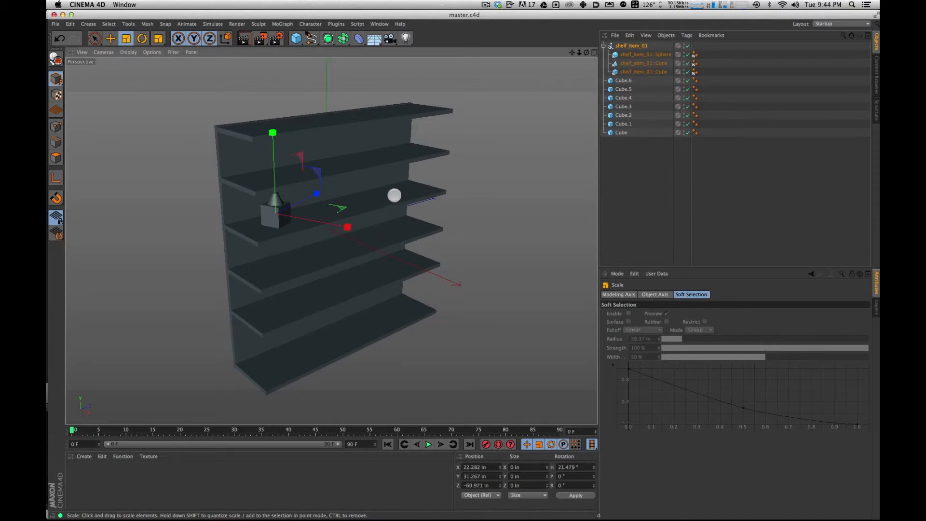
Switch back to shelf_item_01.c4d, group the sphere, cone and cube under a null, and duplicate that group.
{"action": "key", "text": "super+Tab"}
{"action": "left_click", "coordinate": [701, 165]}
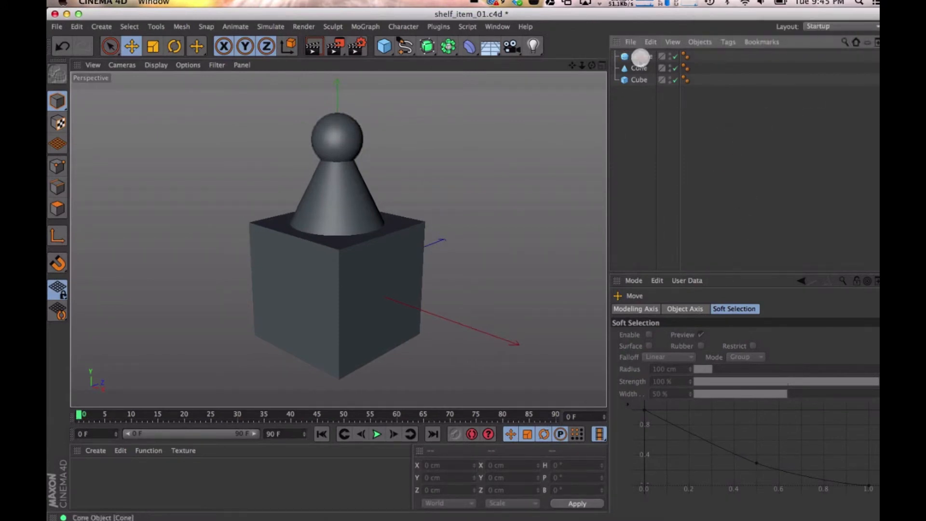
{"action": "left_click", "coordinate": [639, 57]}
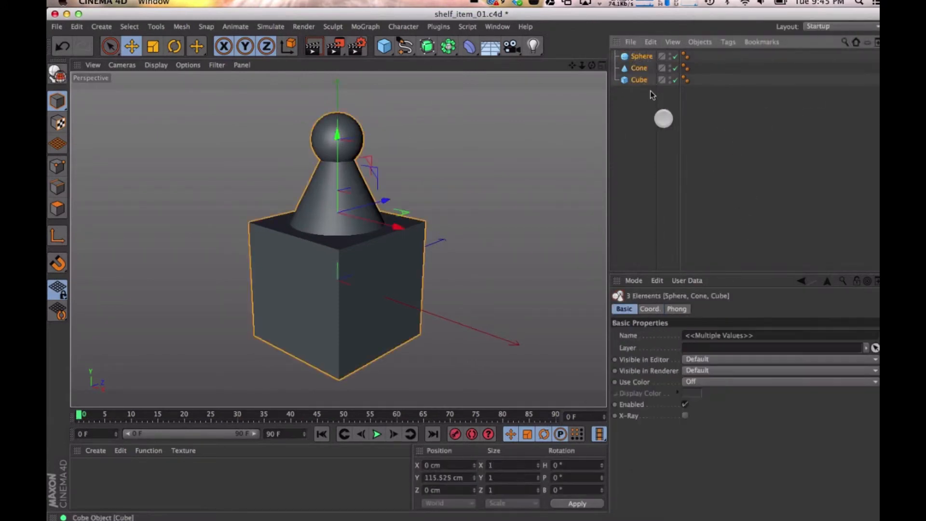
{"action": "left_click", "coordinate": [640, 80], "text": "shift"}
{"action": "key", "text": "alt+g"}
{"action": "left_click_drag", "start_coordinate": [638, 56], "coordinate": [636, 81], "text": "ctrl"}
{"action": "left_click", "coordinate": [615, 68]}
{"action": "left_click", "coordinate": [634, 115]}
Rotate the cone inside the duplicated group to a pitch of -90°.
{"action": "left_click", "coordinate": [641, 96]}
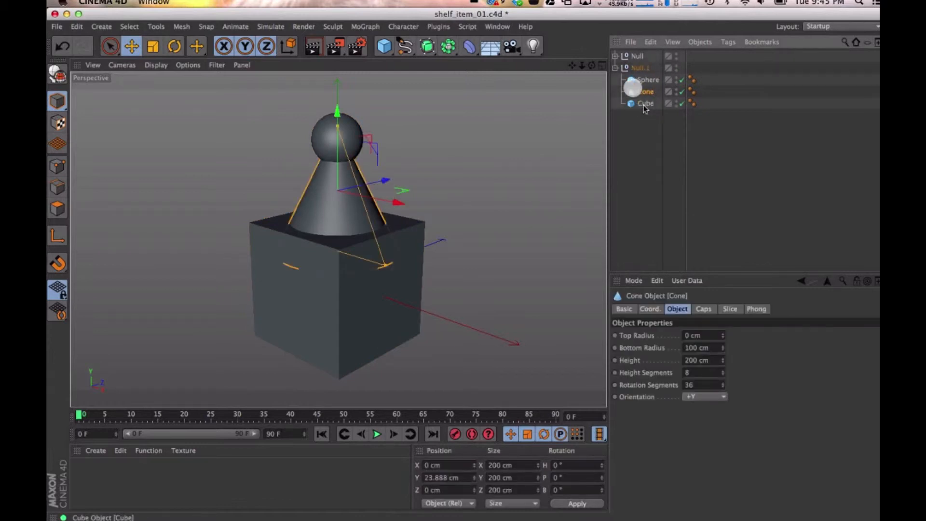
{"action": "key", "text": "r"}
{"action": "left_click_drag", "start_coordinate": [305, 184], "coordinate": [347, 128]}
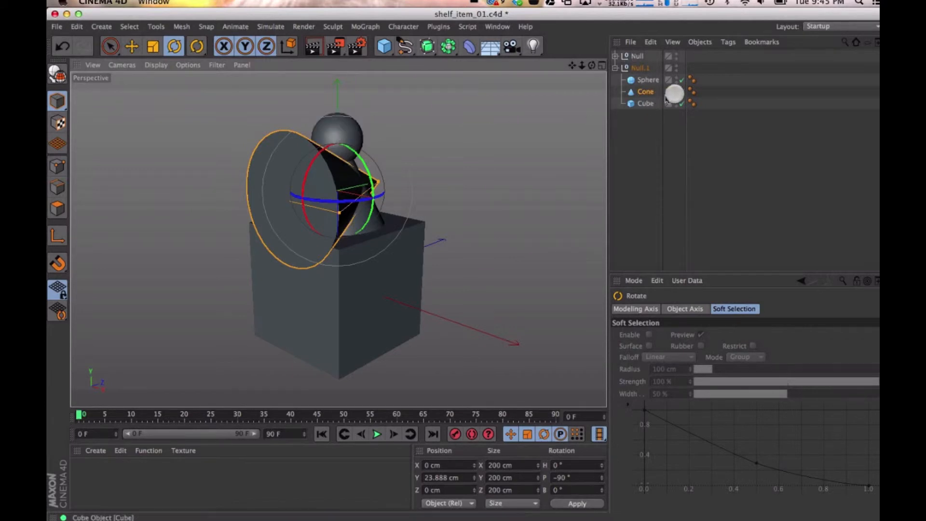
Move the whole duplicated group away from the original along Z to about 417.5 cm.
{"action": "left_click", "coordinate": [624, 68]}
{"action": "key", "text": "e"}
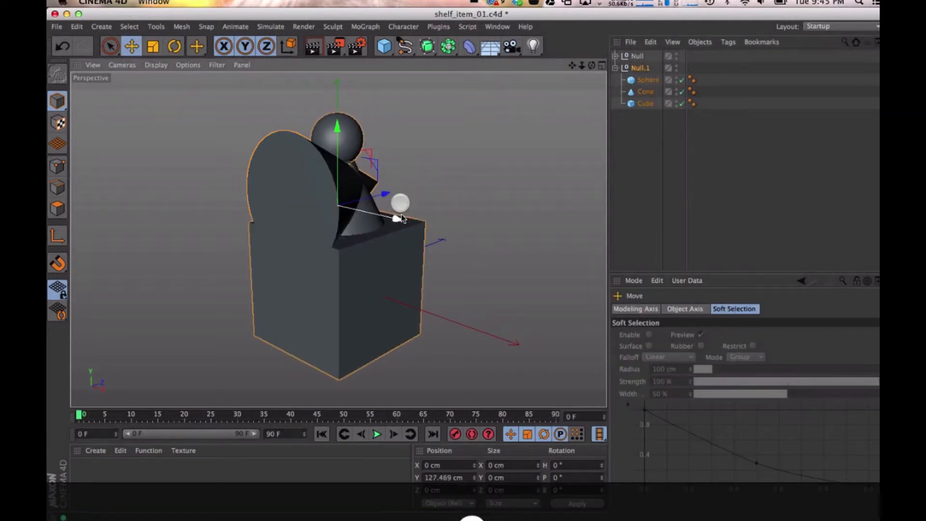
{"action": "left_click_drag", "start_coordinate": [386, 188], "coordinate": [501, 140]}
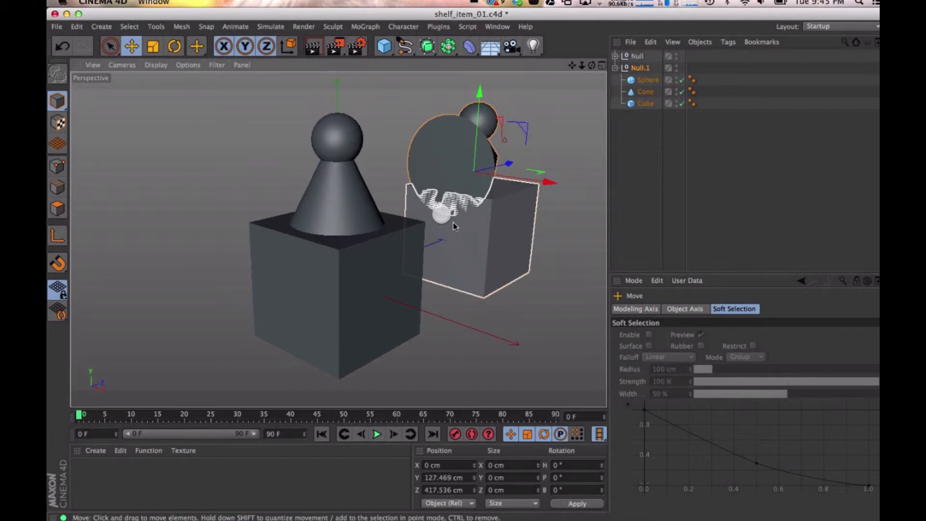
Delete the sphere from the duplicated group.
{"action": "left_click_drag", "start_coordinate": [498, 207], "coordinate": [343, 198], "text": "alt"}
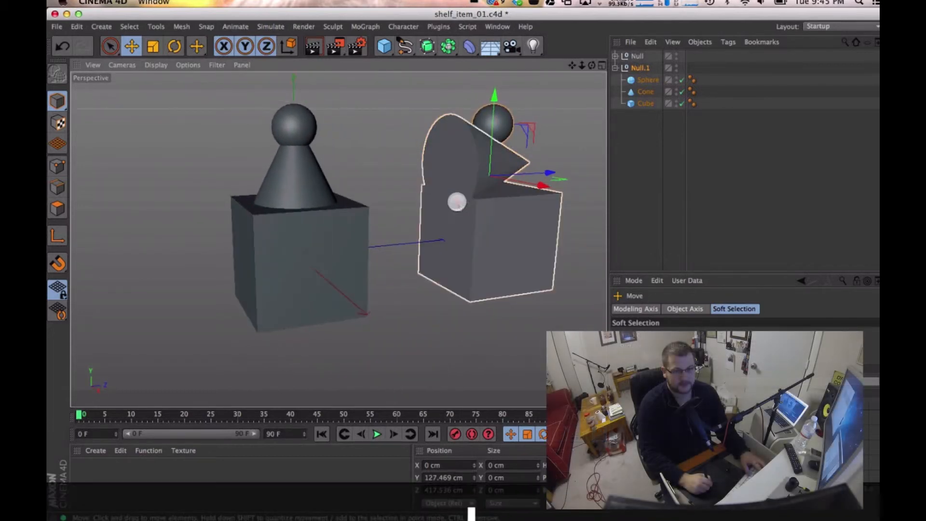
{"action": "left_click_drag", "start_coordinate": [581, 193], "coordinate": [510, 206], "text": "alt"}
{"action": "left_click", "coordinate": [497, 115]}
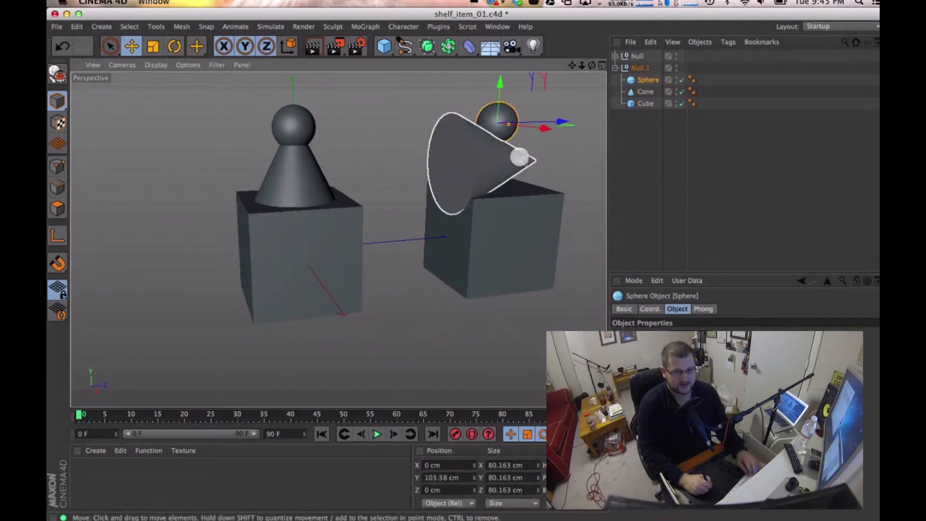
{"action": "left_click", "coordinate": [442, 72]}
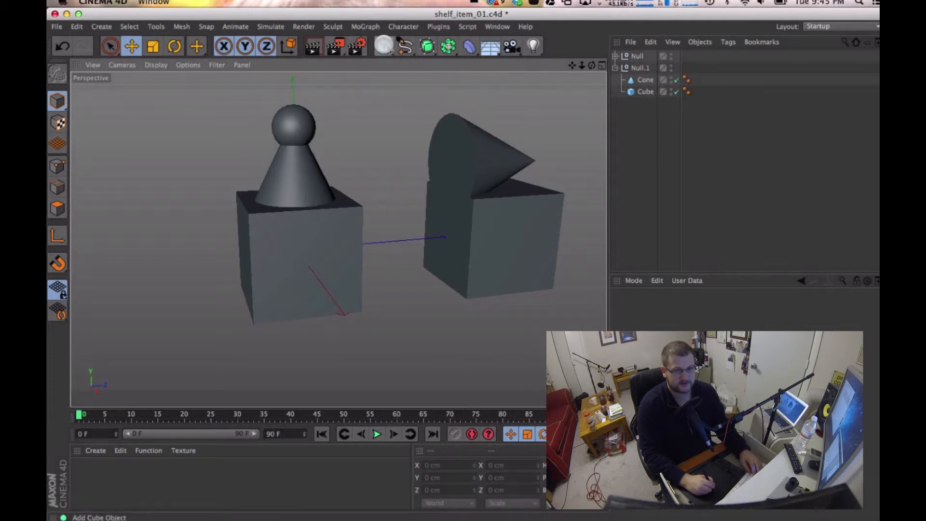
Add a capsule and position it upright on the duplicated cube, intersecting the rotated cone.
{"action": "left_click", "coordinate": [384, 46]}
{"action": "left_click", "coordinate": [498, 104]}
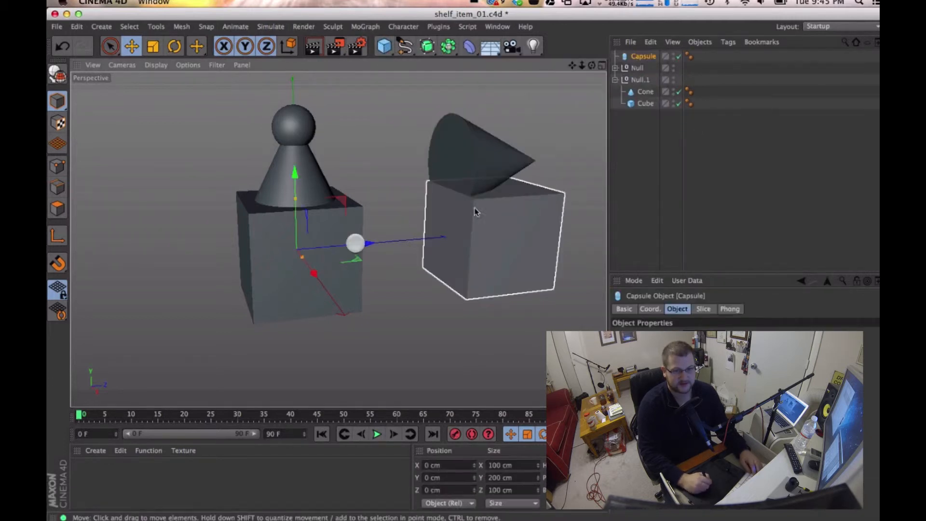
{"action": "left_click_drag", "start_coordinate": [366, 251], "coordinate": [526, 178]}
{"action": "left_click_drag", "start_coordinate": [487, 144], "coordinate": [509, 67]}
{"action": "left_click_drag", "start_coordinate": [540, 142], "coordinate": [504, 91]}
{"action": "left_click", "coordinate": [667, 143]}
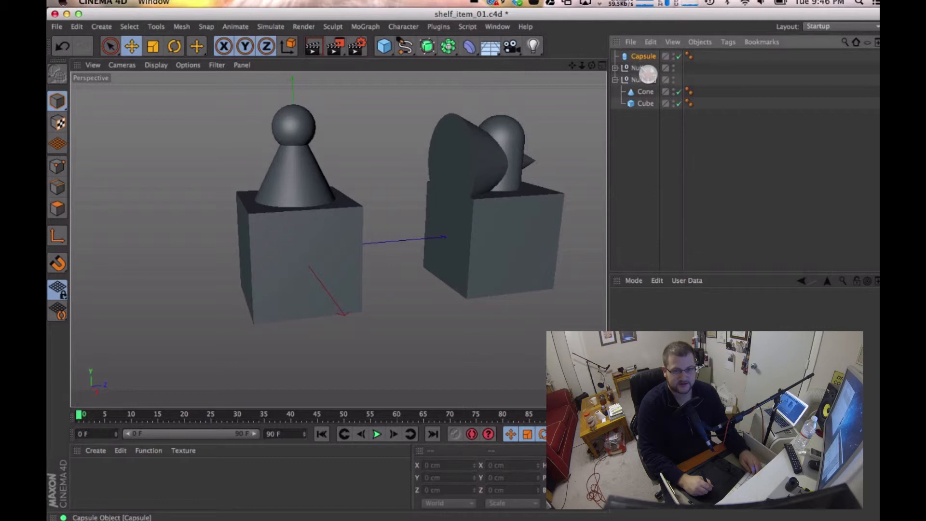
Nest the capsule inside the duplicated group's null, check both groups, and save shelf_item_01.c4d.
{"action": "left_click_drag", "start_coordinate": [646, 89], "coordinate": [635, 106]}
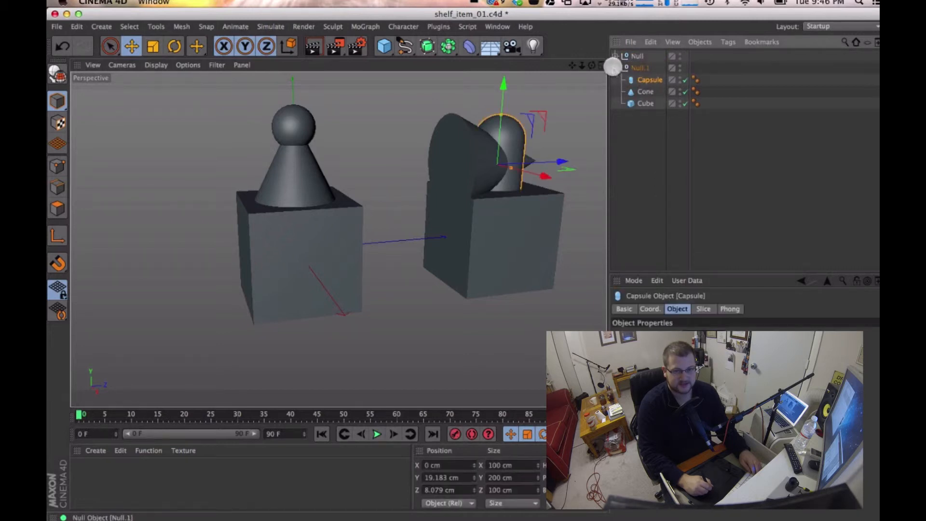
{"action": "left_click", "coordinate": [615, 68]}
{"action": "left_click", "coordinate": [639, 57]}
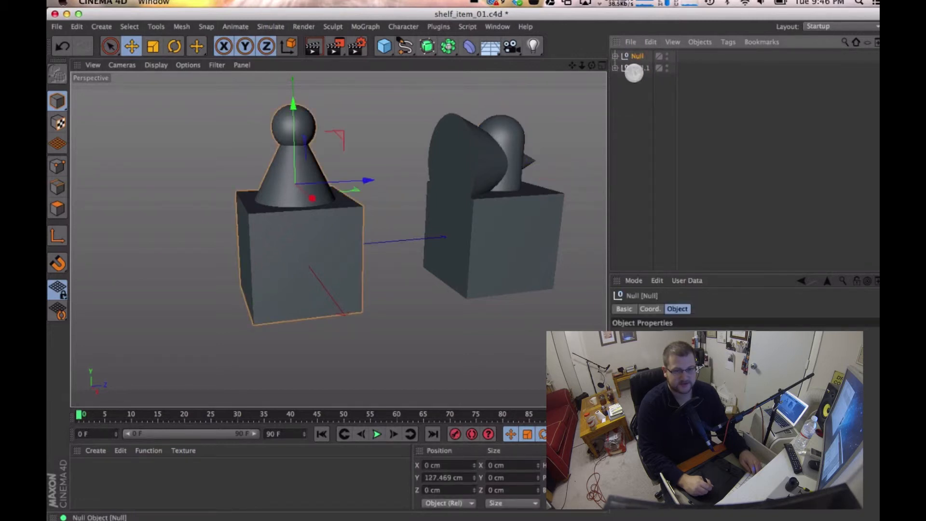
{"action": "left_click", "coordinate": [640, 67]}
{"action": "left_click", "coordinate": [471, 172]}
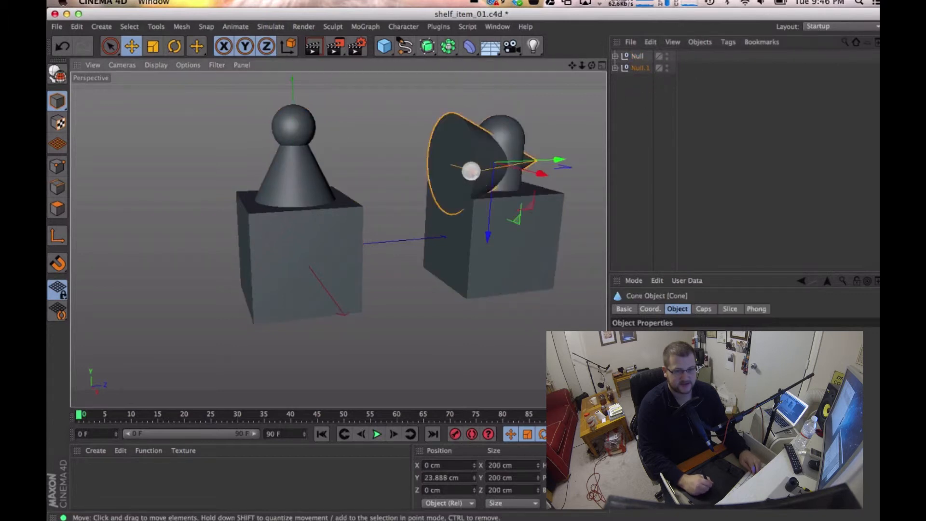
{"action": "key", "text": "super+s"}
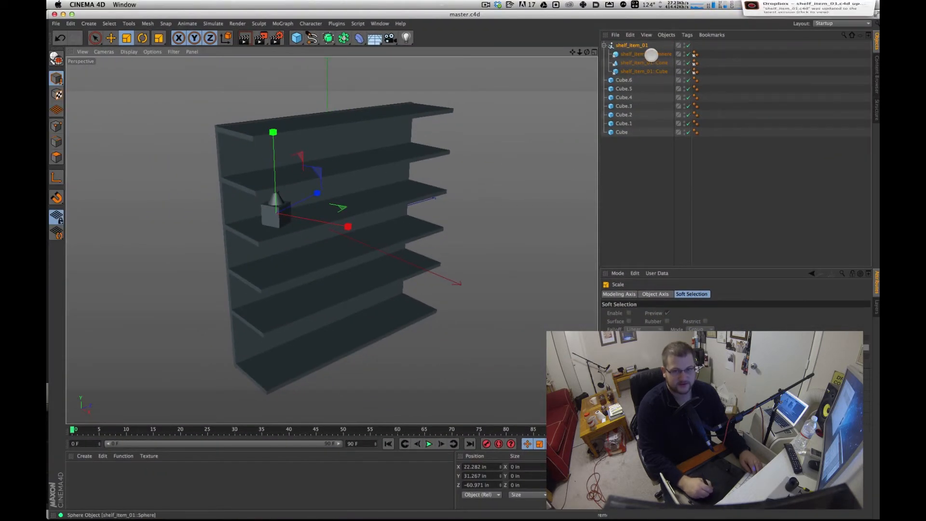
Return to master.c4d on the first computer and reload the shelf_item_01 XRef to bring in both item groups.
{"action": "left_click", "coordinate": [626, 45]}
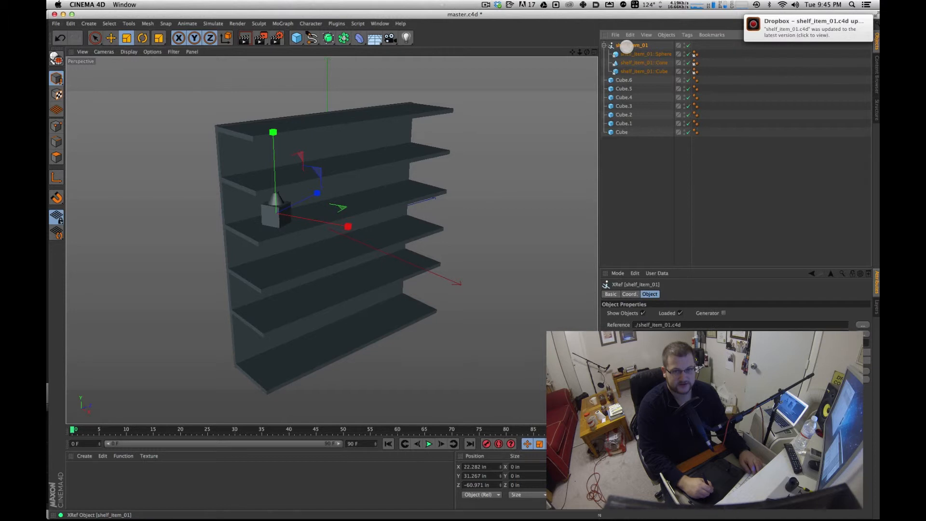
{"action": "left_click", "coordinate": [782, 371]}
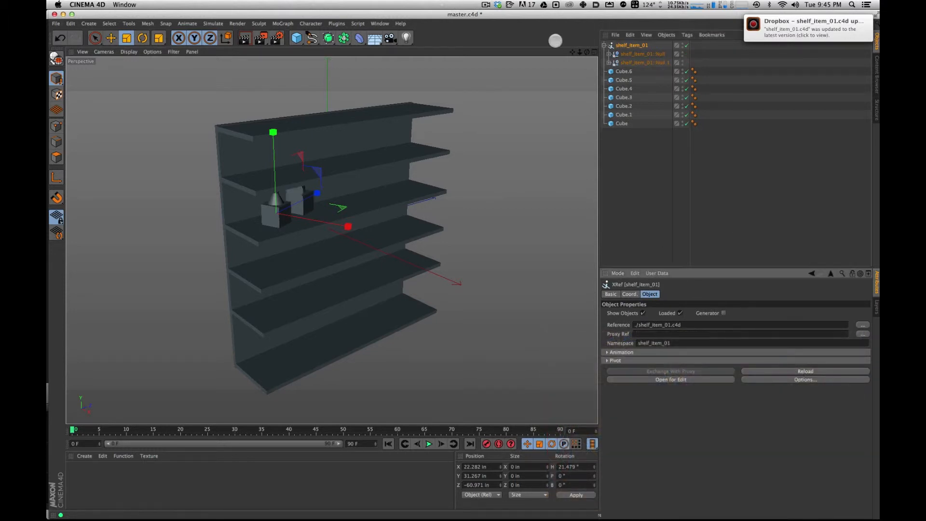
{"action": "left_click_drag", "start_coordinate": [318, 213], "coordinate": [276, 213], "text": "alt"}
{"action": "key", "text": "s"}
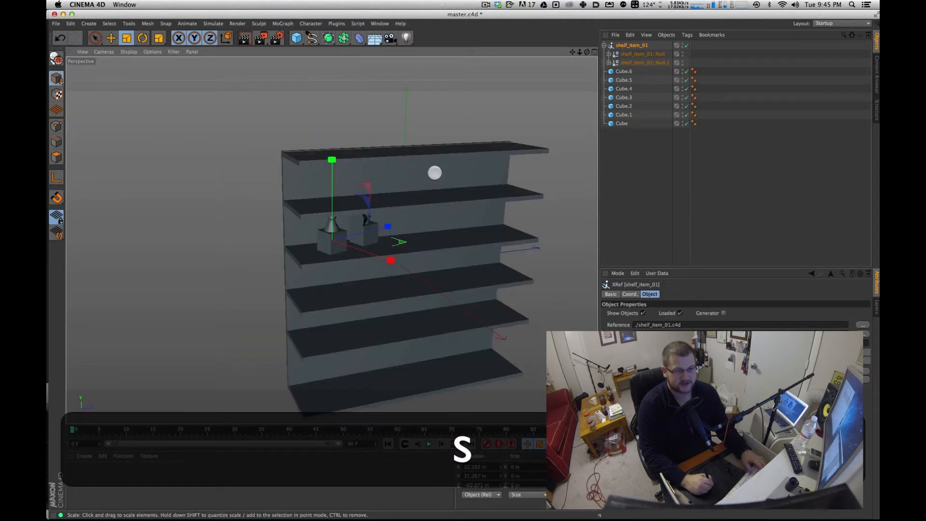
{"action": "key", "text": "2"}
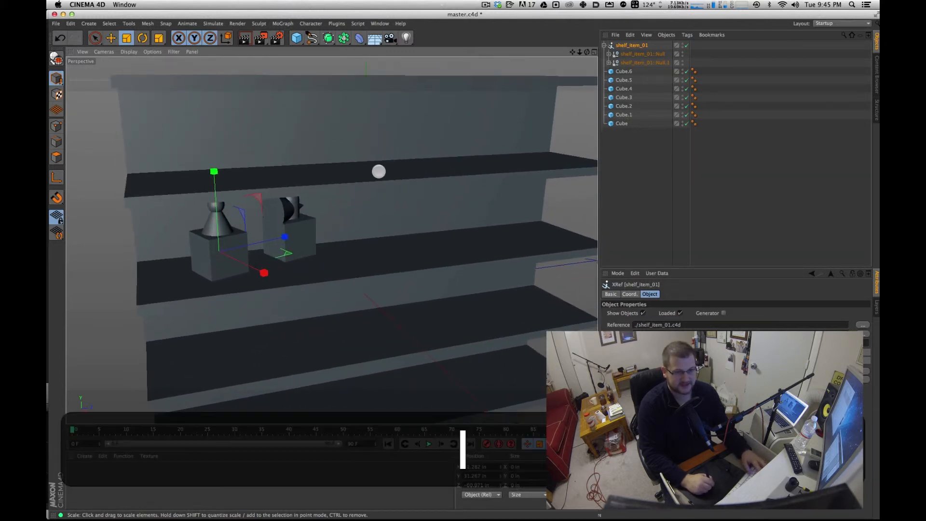
{"action": "left_click_drag", "start_coordinate": [343, 175], "coordinate": [324, 181], "text": "alt"}
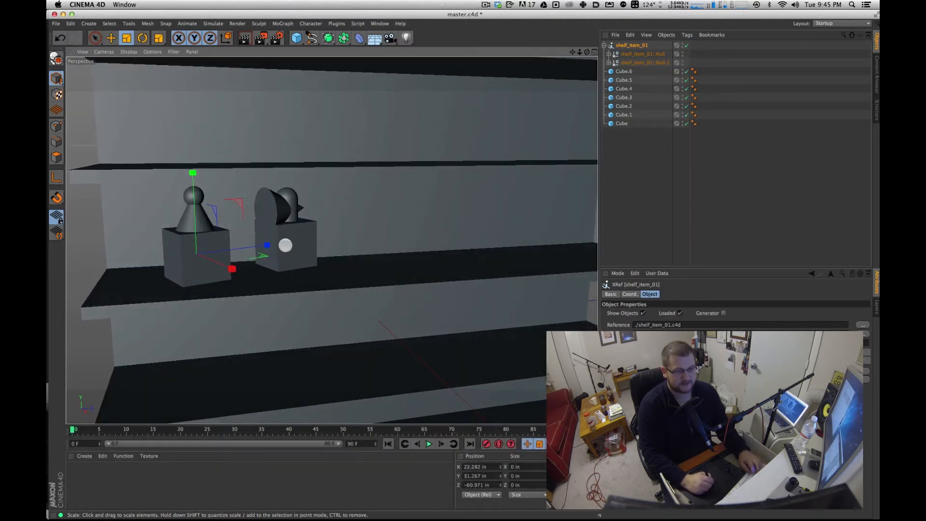
Move the XRef's Null.1 group along the shelf to about X 114.4, Z 342.8 in and rotate its heading to about -115°.
{"action": "left_click", "coordinate": [644, 54]}
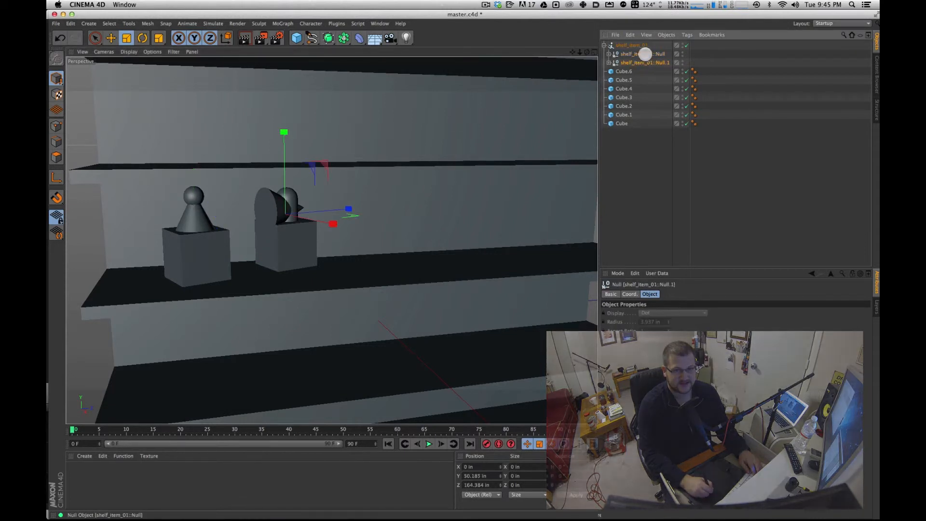
{"action": "left_click", "coordinate": [640, 62]}
{"action": "left_click", "coordinate": [637, 54]}
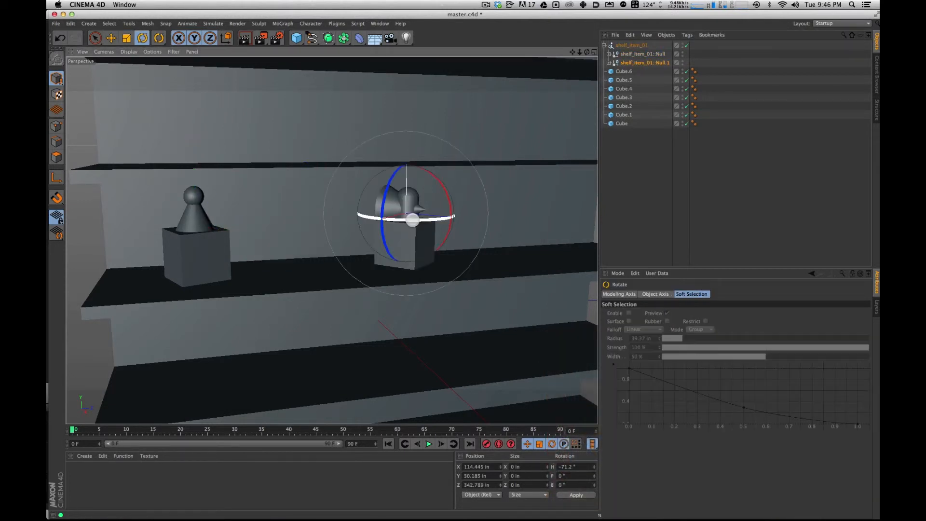
{"action": "left_click_drag", "start_coordinate": [411, 218], "coordinate": [430, 182]}
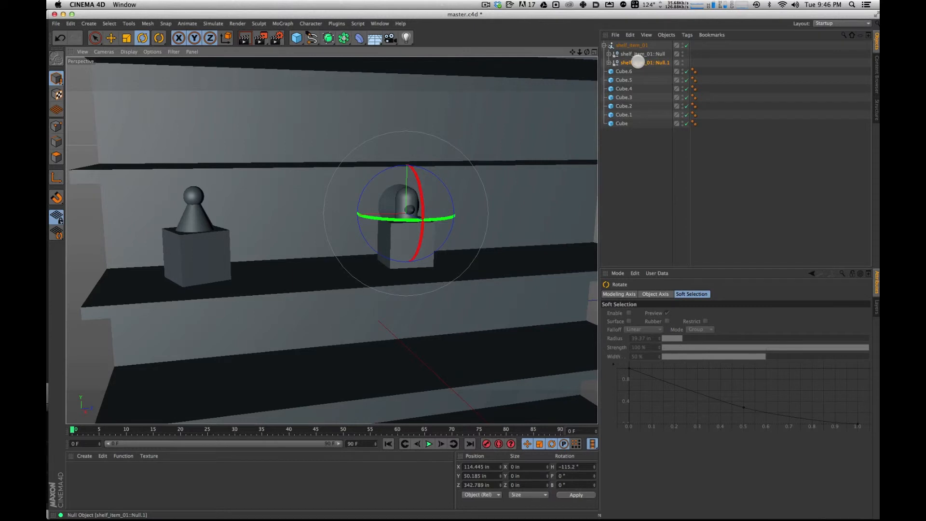
Move the XRef's Null.1 group farther along the shelf to about X 243.3, Z 562.4 in, turn its heading to about -116°, and save.
{"action": "mouse_move", "coordinate": [399, 217]}
{"action": "left_mouse_down"}
{"action": "mouse_move", "coordinate": [368, 217]}
{"action": "mouse_move", "coordinate": [393, 227]}
{"action": "left_mouse_up"}
{"action": "key", "text": "e"}
{"action": "left_click_drag", "start_coordinate": [325, 211], "coordinate": [467, 206]}
{"action": "key", "text": "1"}
{"action": "left_click_drag", "start_coordinate": [467, 160], "coordinate": [479, 190]}
{"action": "key", "text": "2"}
{"action": "key", "text": "3"}
{"action": "key", "text": "r"}
{"action": "left_click_drag", "start_coordinate": [445, 236], "coordinate": [410, 246]}
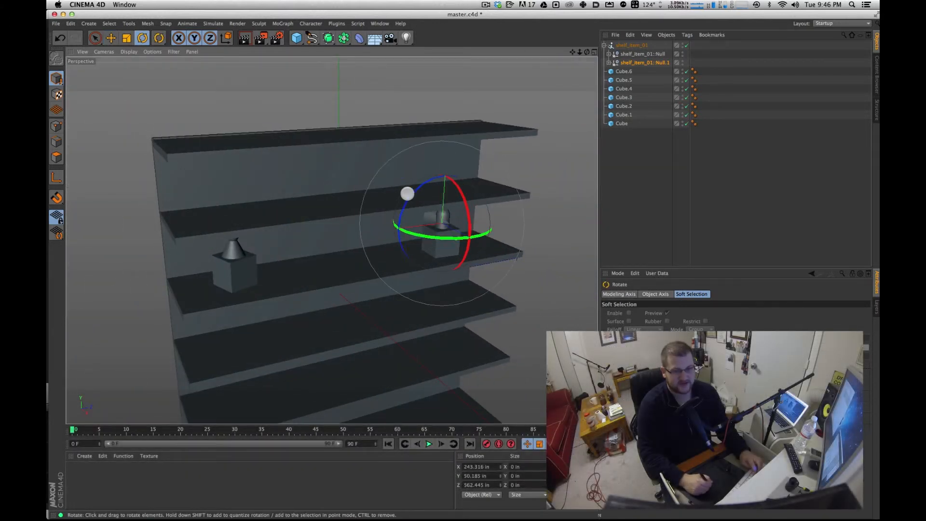
{"action": "key", "text": "super+s"}
Switch to shelf_item_01.c4d on the second computer and delete the sideways cone from the second item group.
{"action": "key", "text": "super+Tab"}
{"action": "key", "text": "super+Tab"}
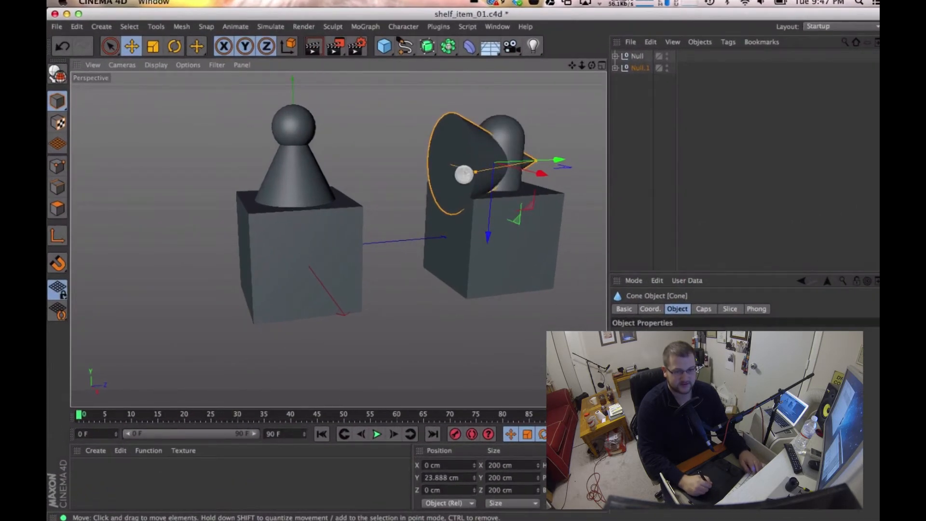
{"action": "key", "text": "BackSpace"}
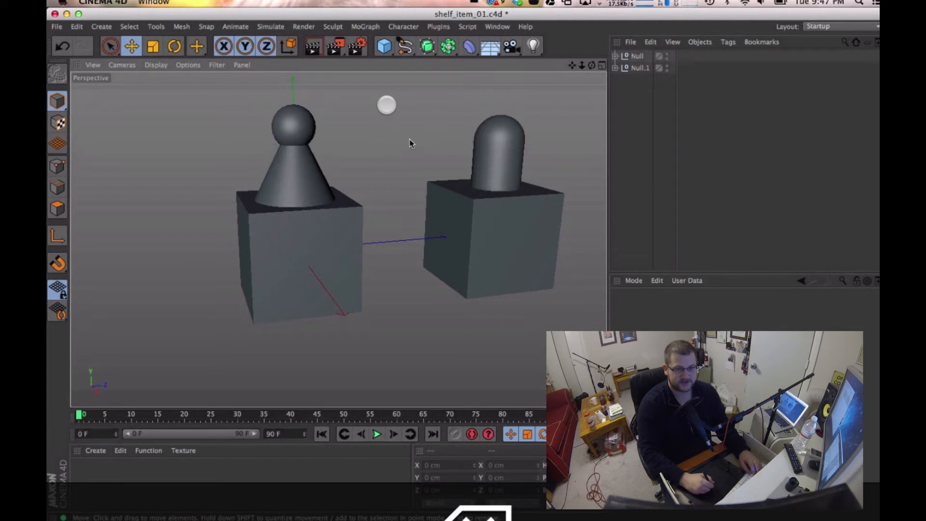
Rotate the capsule to lie horizontally on its cube, scale it up, and save shelf_item_01.c4d.
{"action": "left_click", "coordinate": [521, 145]}
{"action": "key", "text": "r"}
{"action": "left_click_drag", "start_coordinate": [458, 144], "coordinate": [520, 116]}
{"action": "key", "text": "t"}
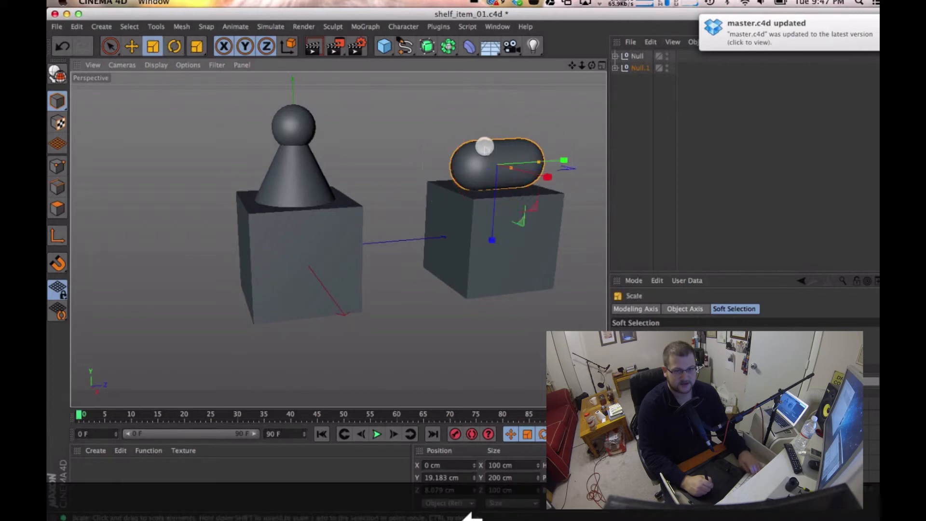
{"action": "left_click_drag", "start_coordinate": [489, 161], "coordinate": [572, 107]}
{"action": "left_click_drag", "start_coordinate": [403, 185], "coordinate": [428, 196], "text": "alt"}
{"action": "key", "text": "super+s"}
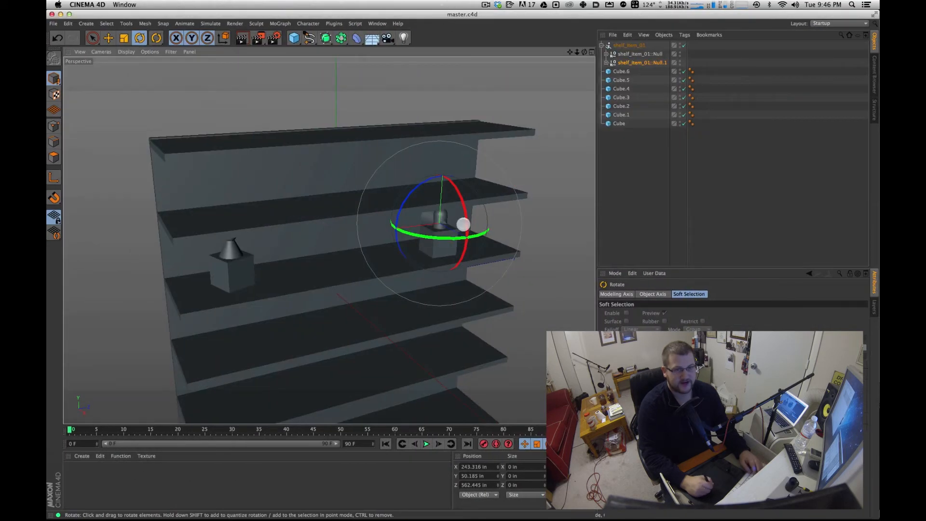
Return to master.c4d on the first computer and reload the shelf_item_01 XRef.
{"action": "left_click_drag", "start_coordinate": [413, 223], "coordinate": [414, 175], "text": "alt"}
{"action": "left_click", "coordinate": [641, 56]}
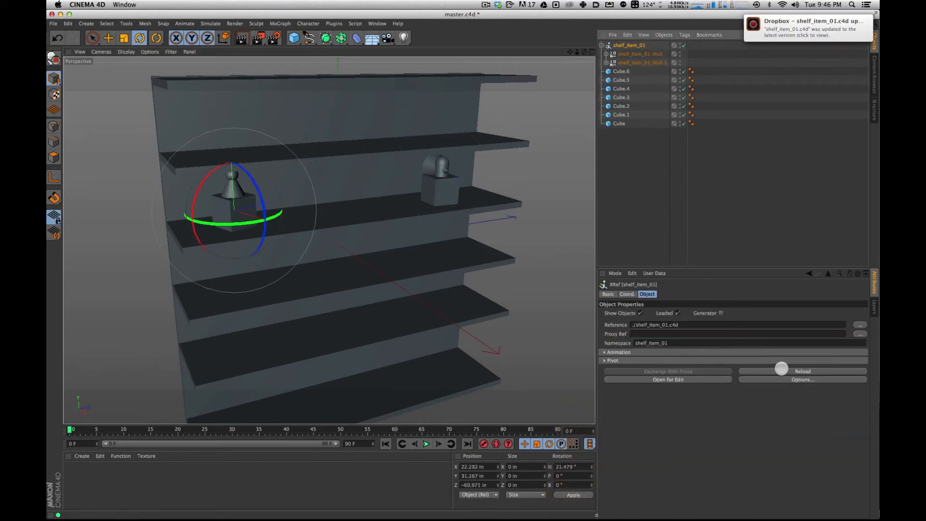
{"action": "left_click", "coordinate": [781, 370]}
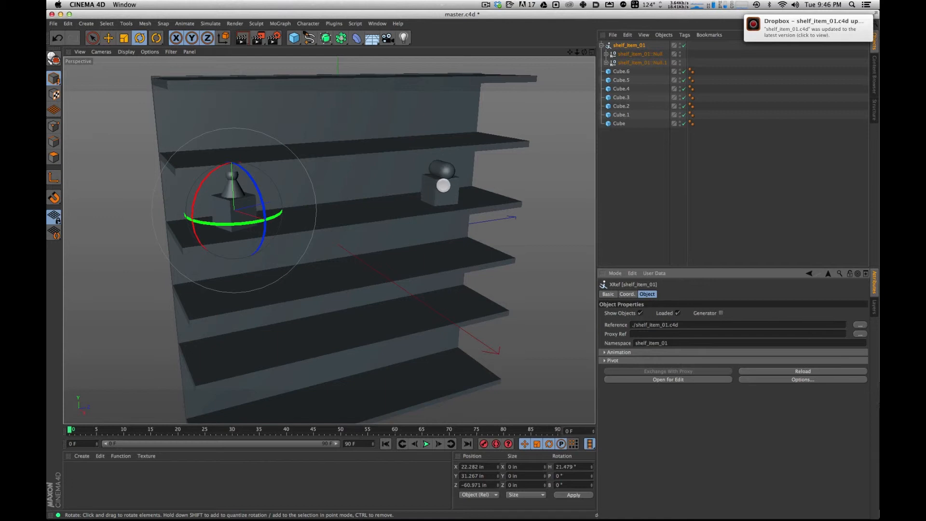
Examine the contents of the reloaded XRef's Null.1 group and the placement of both items on the shelf.
{"action": "left_click", "coordinate": [641, 62]}
{"action": "left_click", "coordinate": [606, 63]}
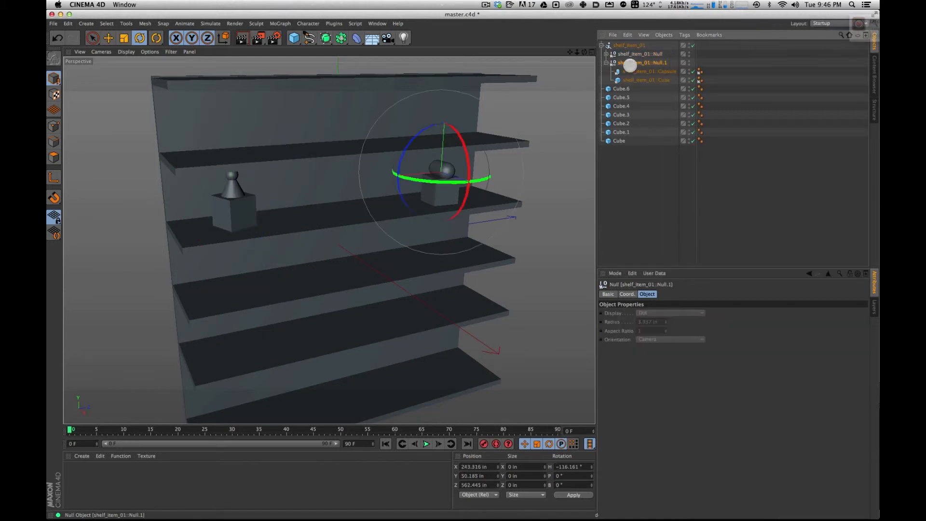
{"action": "left_click", "coordinate": [606, 62]}
{"action": "left_click", "coordinate": [634, 54]}
{"action": "left_click", "coordinate": [614, 62]}
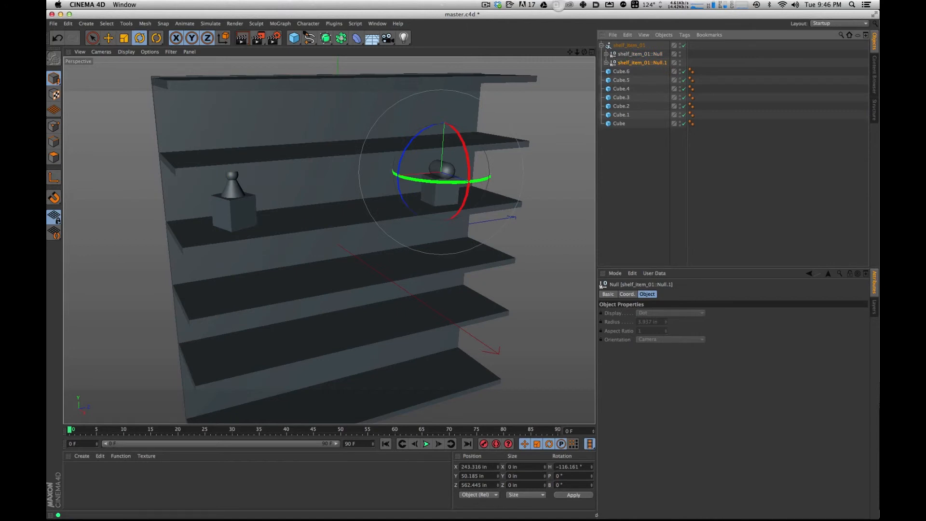
{"action": "left_click_drag", "start_coordinate": [355, 168], "coordinate": [443, 237], "text": "alt"}
{"action": "key", "text": "2"}
{"action": "left_click_drag", "start_coordinate": [364, 164], "coordinate": [331, 191]}
{"action": "key", "text": "1"}
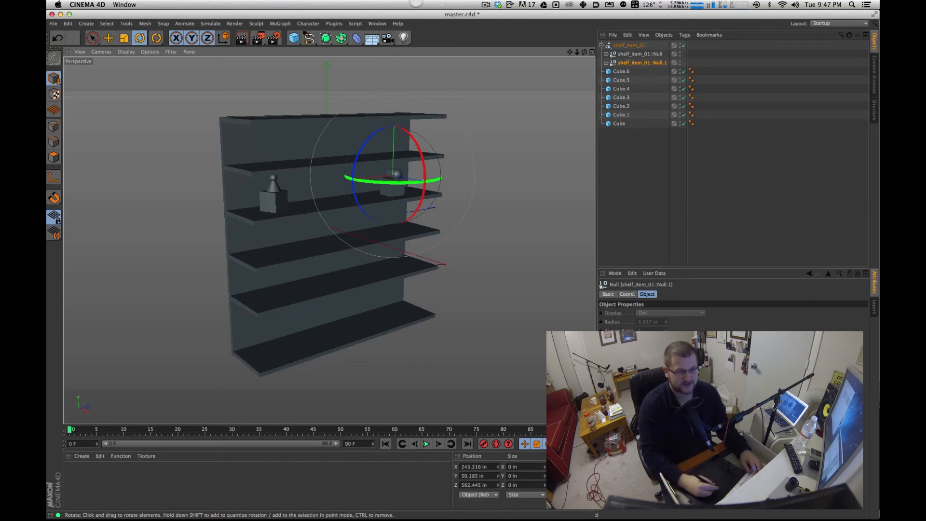
Deselect all objects, frame the whole shelf unit at an angle, and save master.c4d.
{"action": "left_click", "coordinate": [622, 175]}
{"action": "left_click_drag", "start_coordinate": [374, 204], "coordinate": [331, 231], "text": "alt"}
{"action": "key", "text": "super+s"}
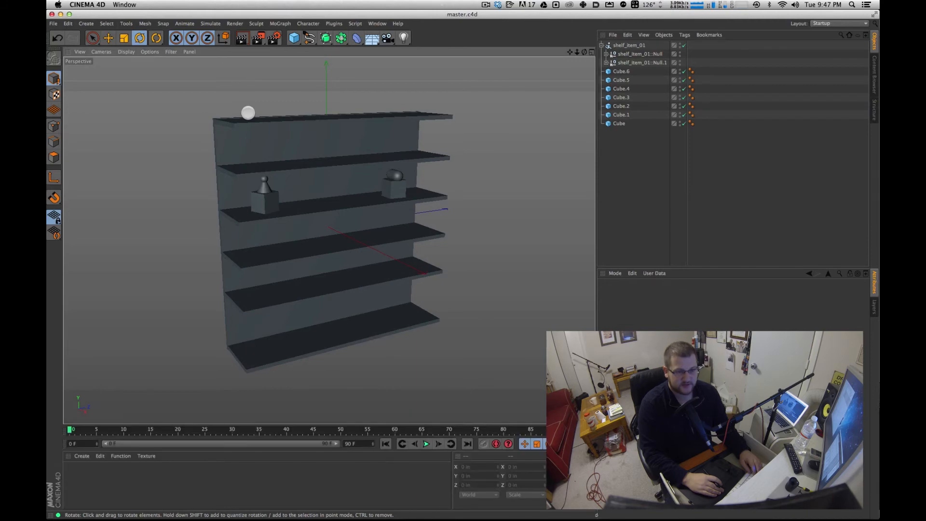